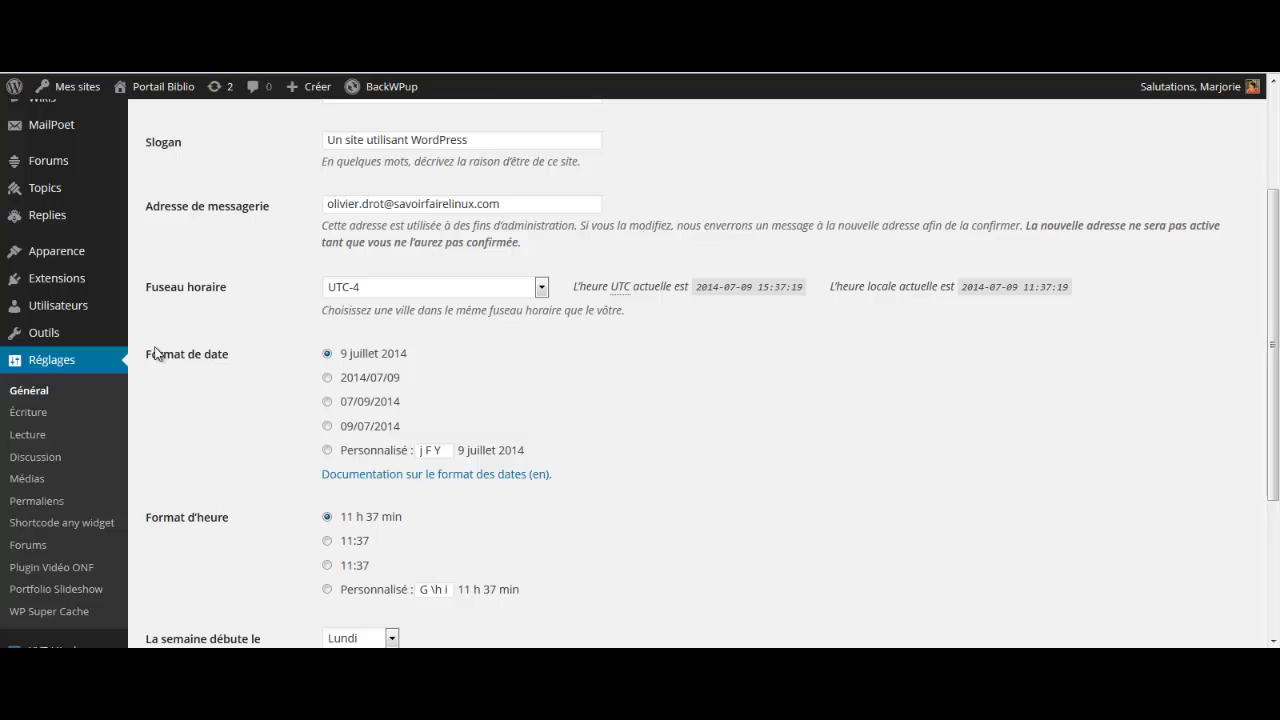
Open the Portfolio Slideshow settings and review the slideshow display and behavior options.
scroll(55, 367, "down", 1)
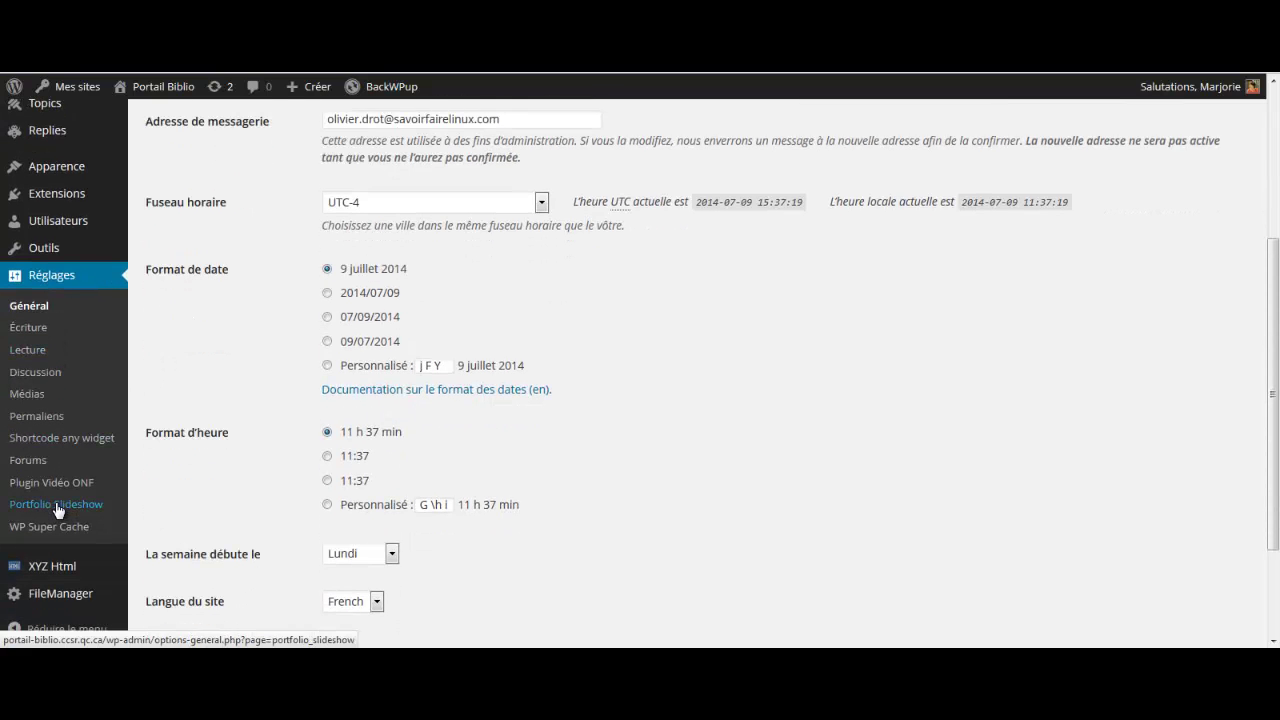
left_click(57, 508)
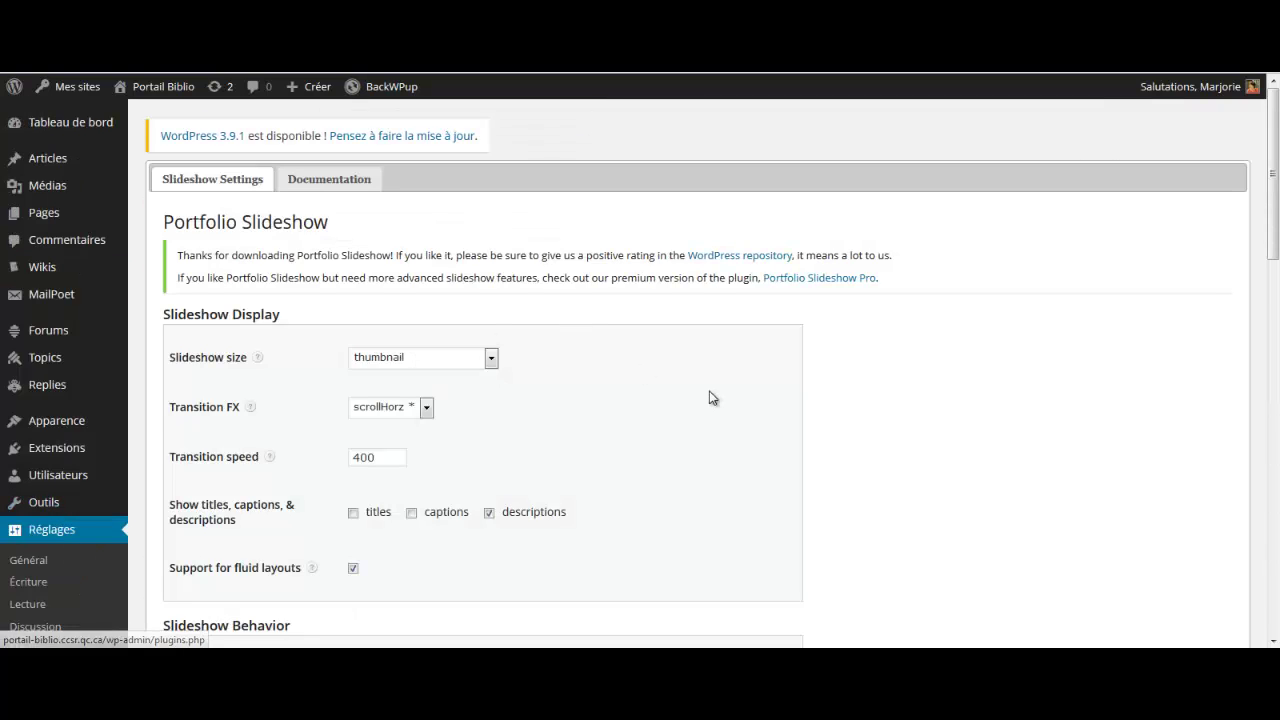
scroll(709, 395, "down", 3)
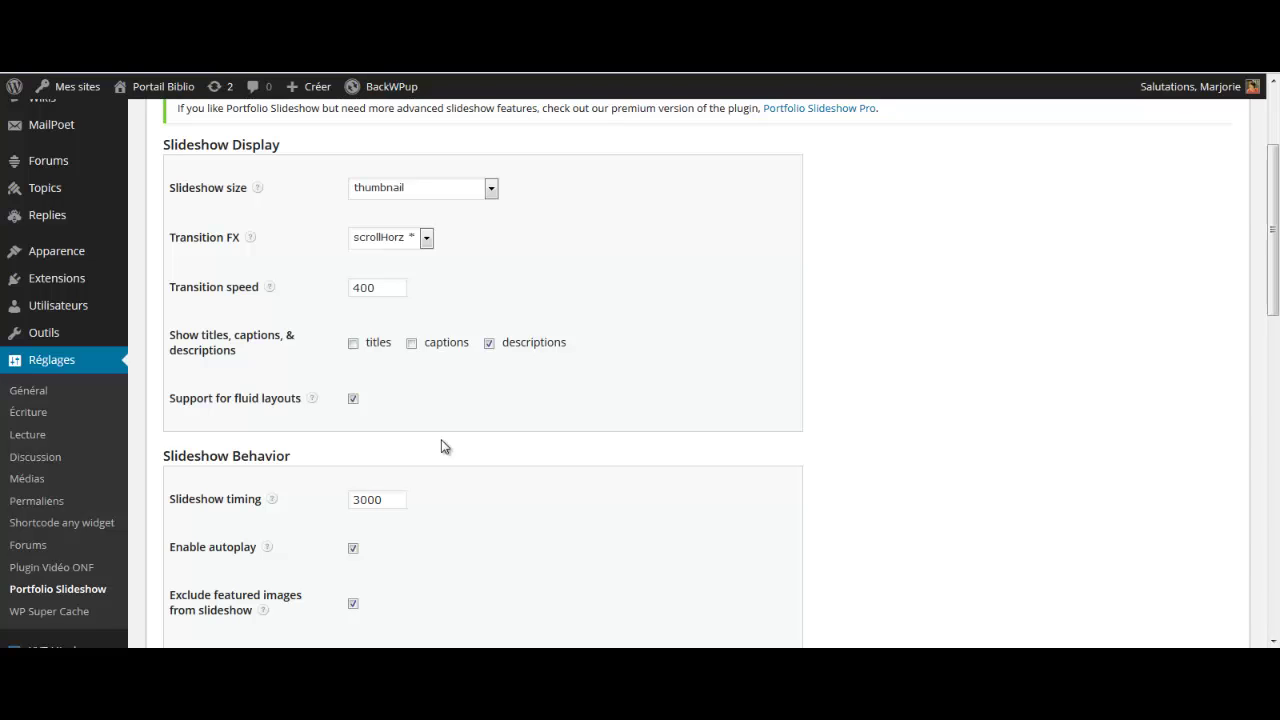
scroll(256, 428, "up", 3)
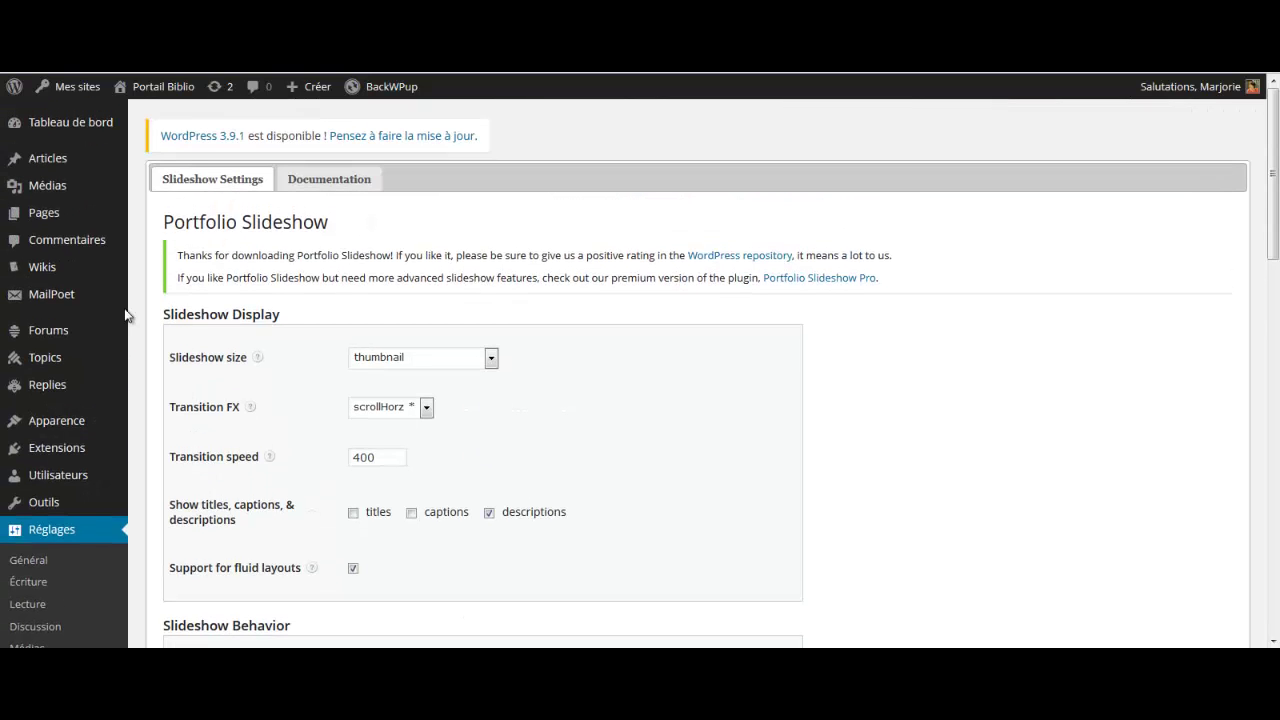
Create a new article titled "carrousel juillet 2014".
mouse_move(42, 163)
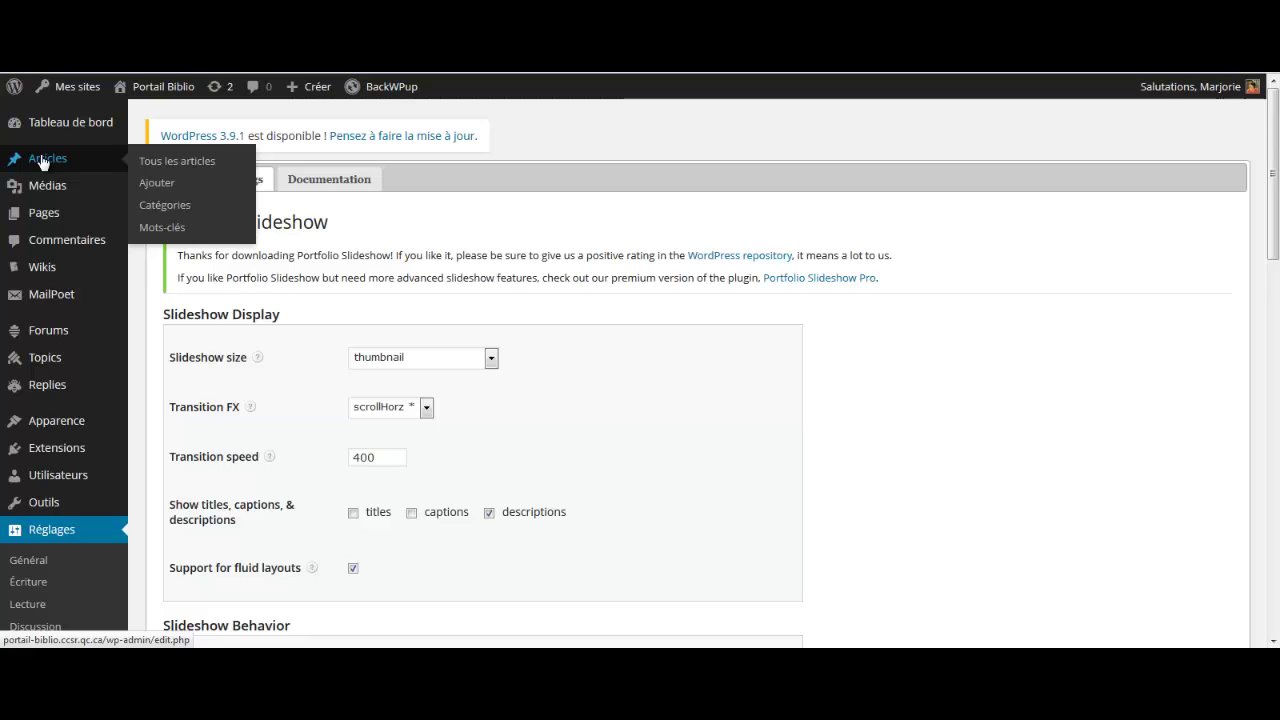
left_click(166, 184)
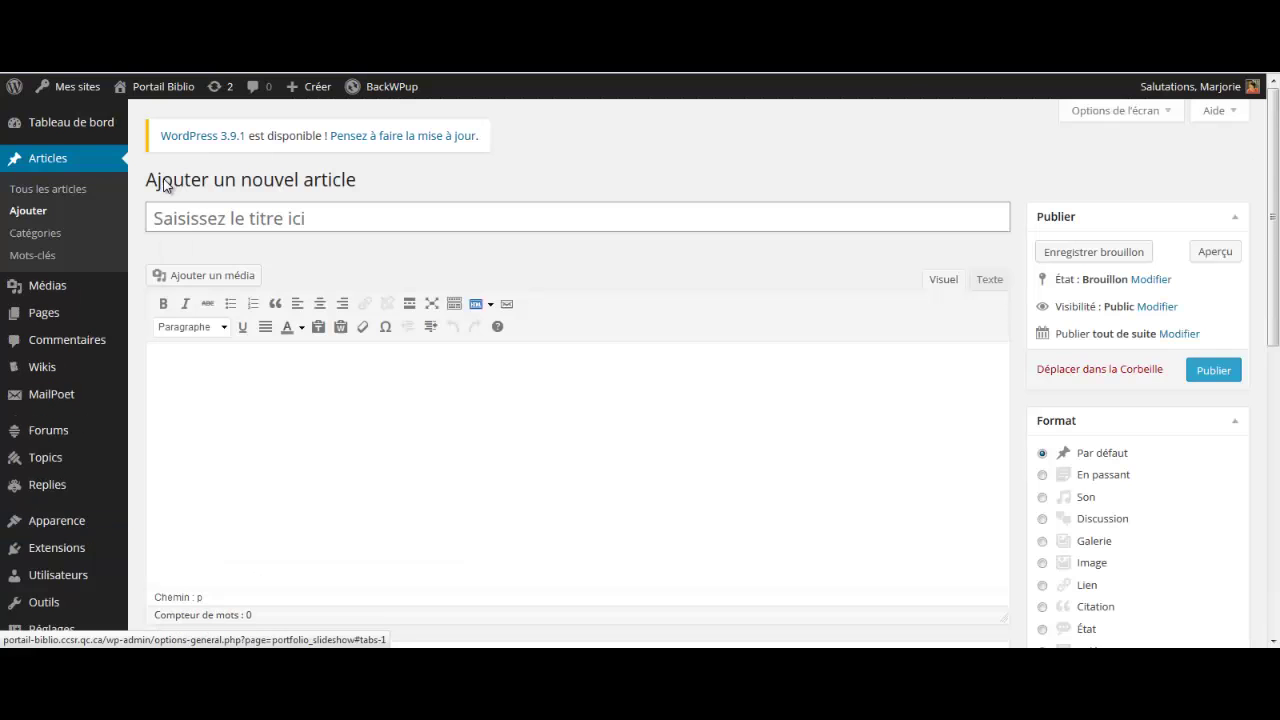
type("ca")
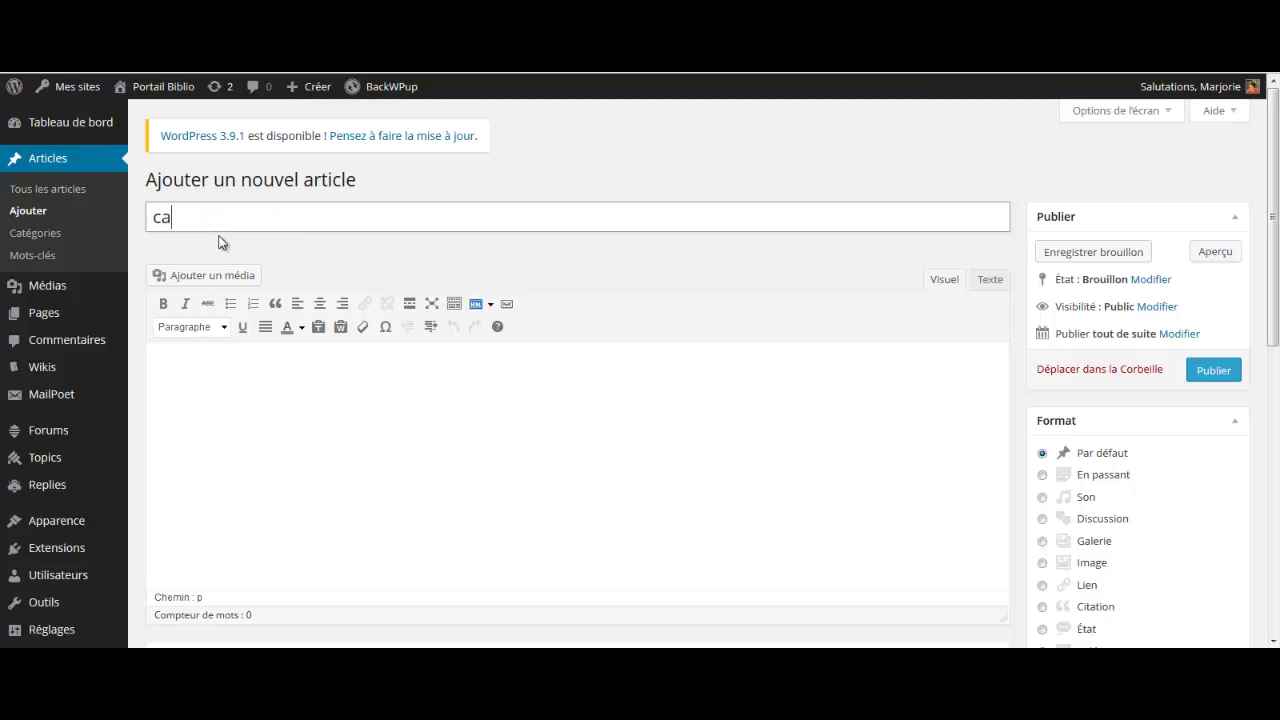
type("rrouss")
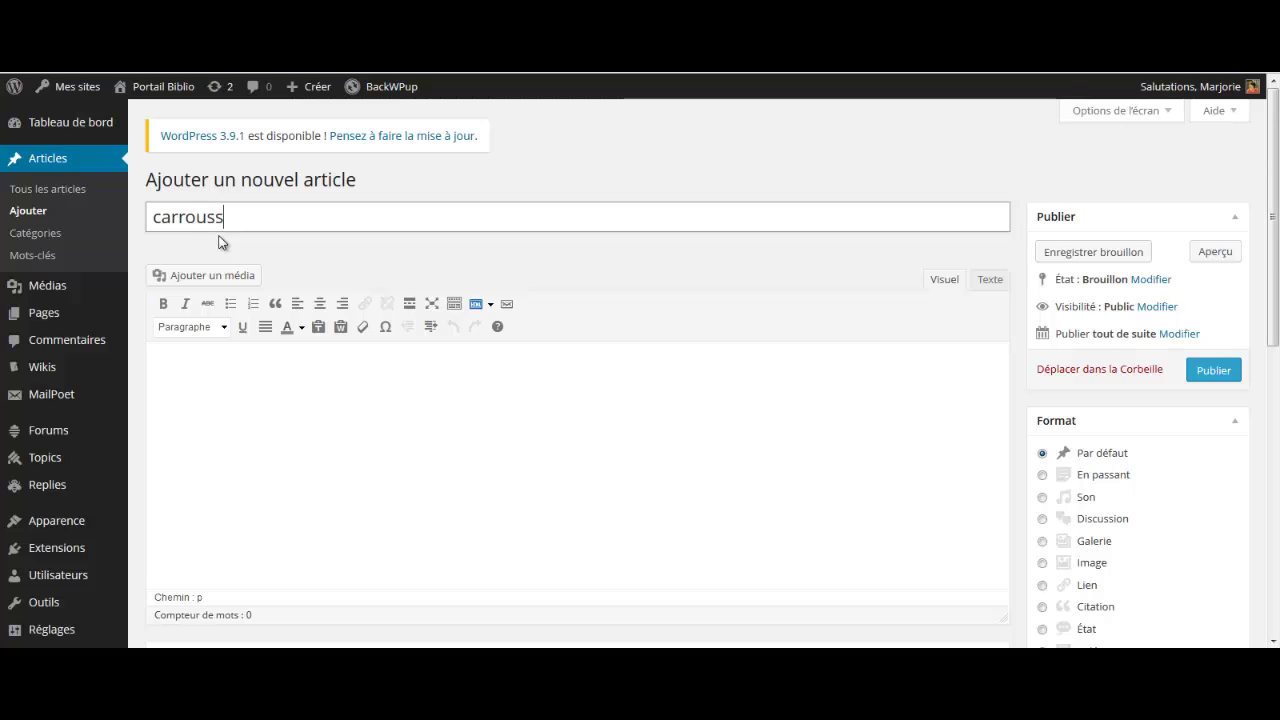
type("el juillet ")
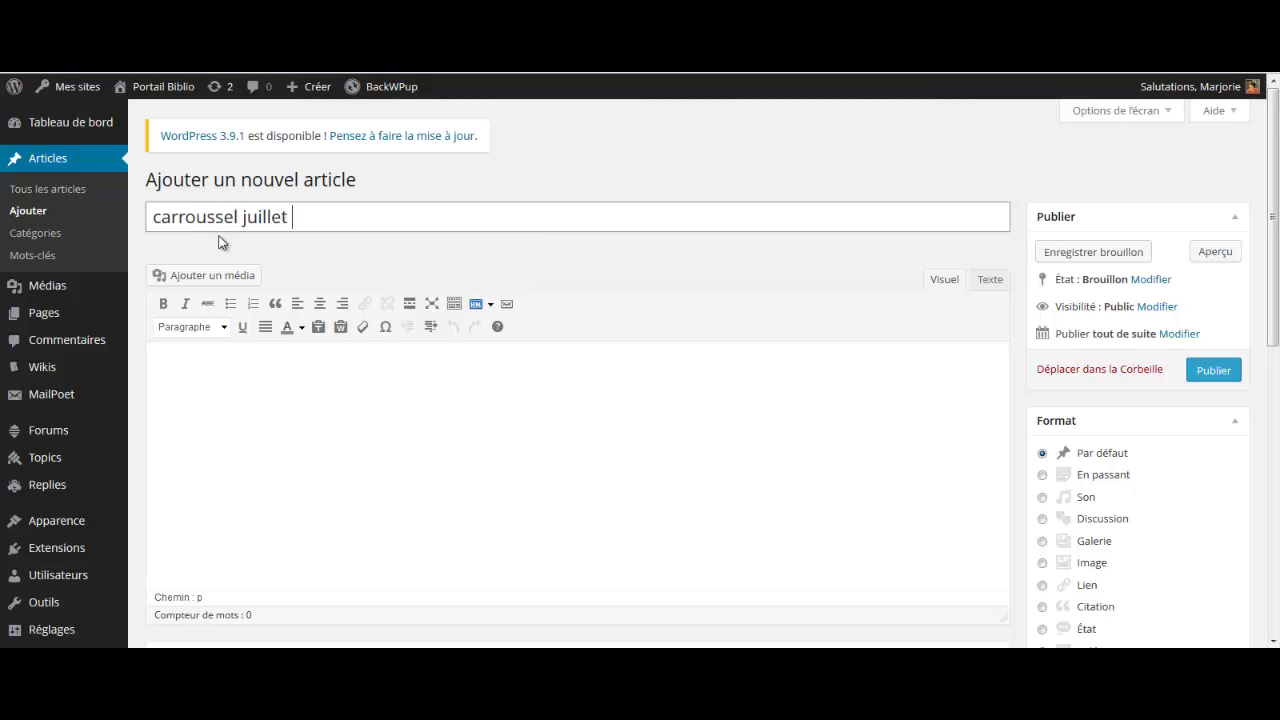
type("2014")
left_click(218, 217)
key("BackSpace")
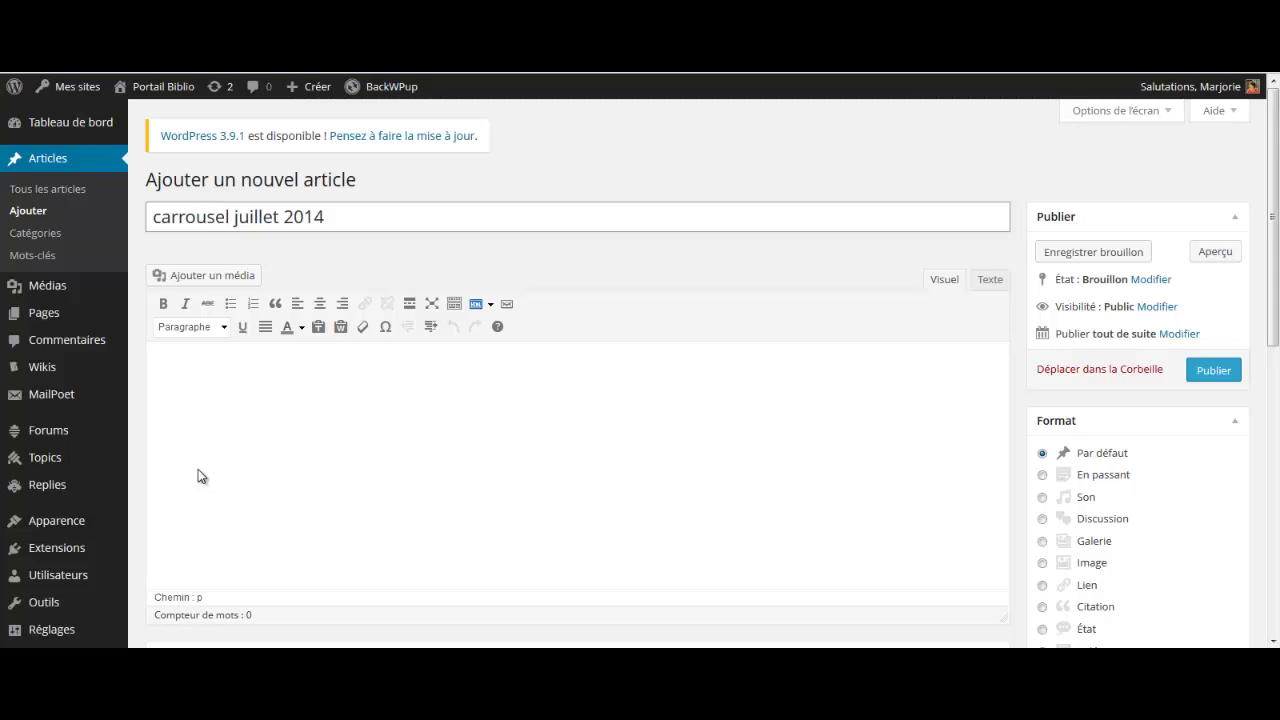
Upload tous.png, terminer.png and mettre_a_jour.png from the Images library as media for the article.
left_click(226, 392)
scroll(240, 380, "down", 1)
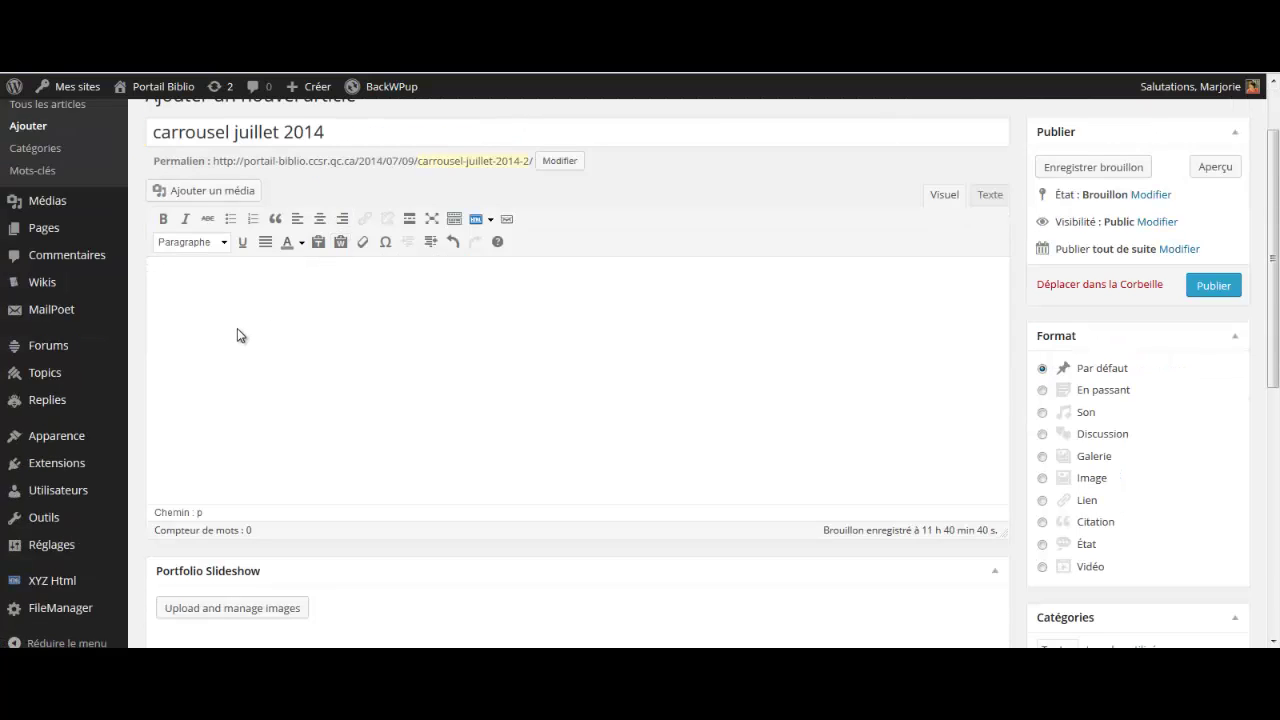
left_click(213, 190)
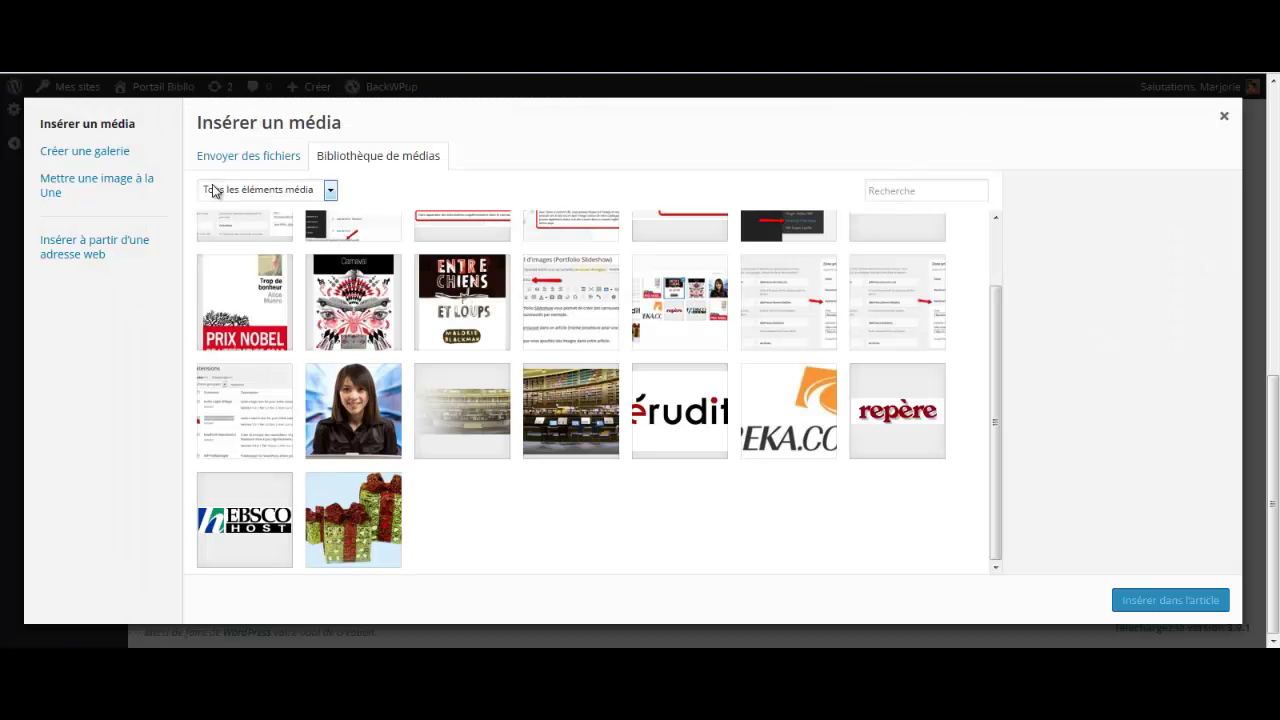
left_click(247, 160)
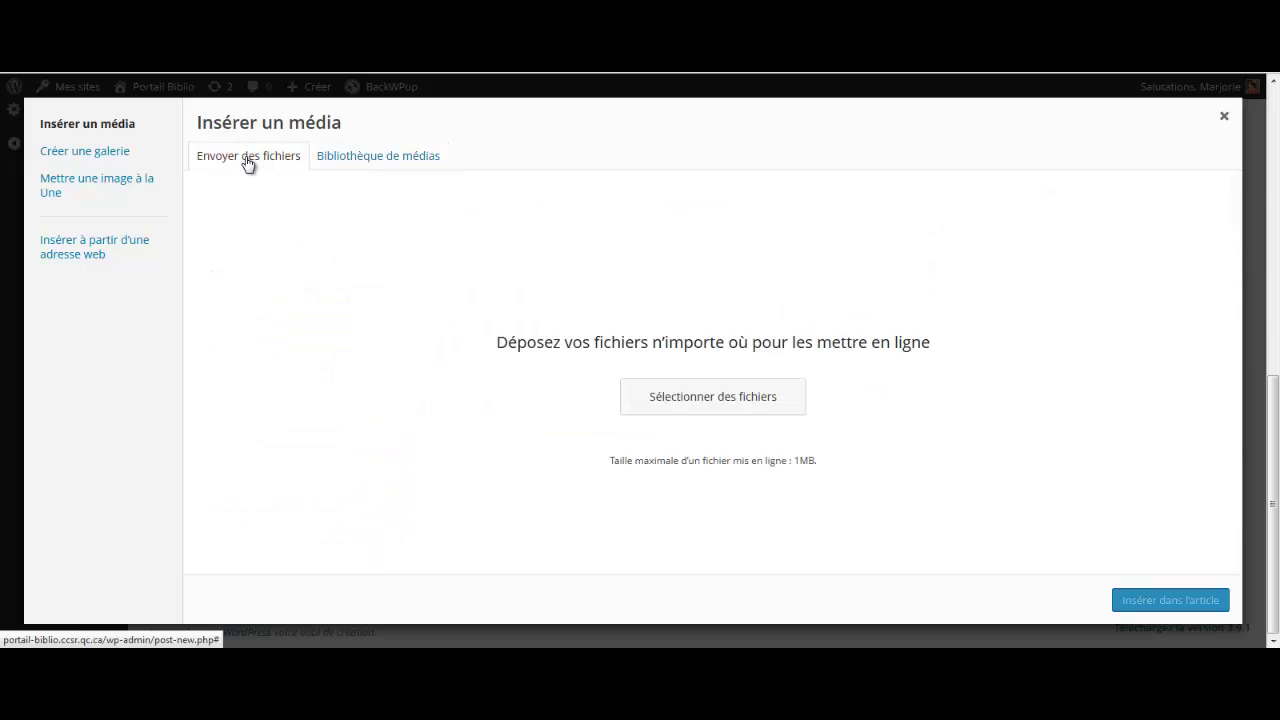
left_click(423, 157)
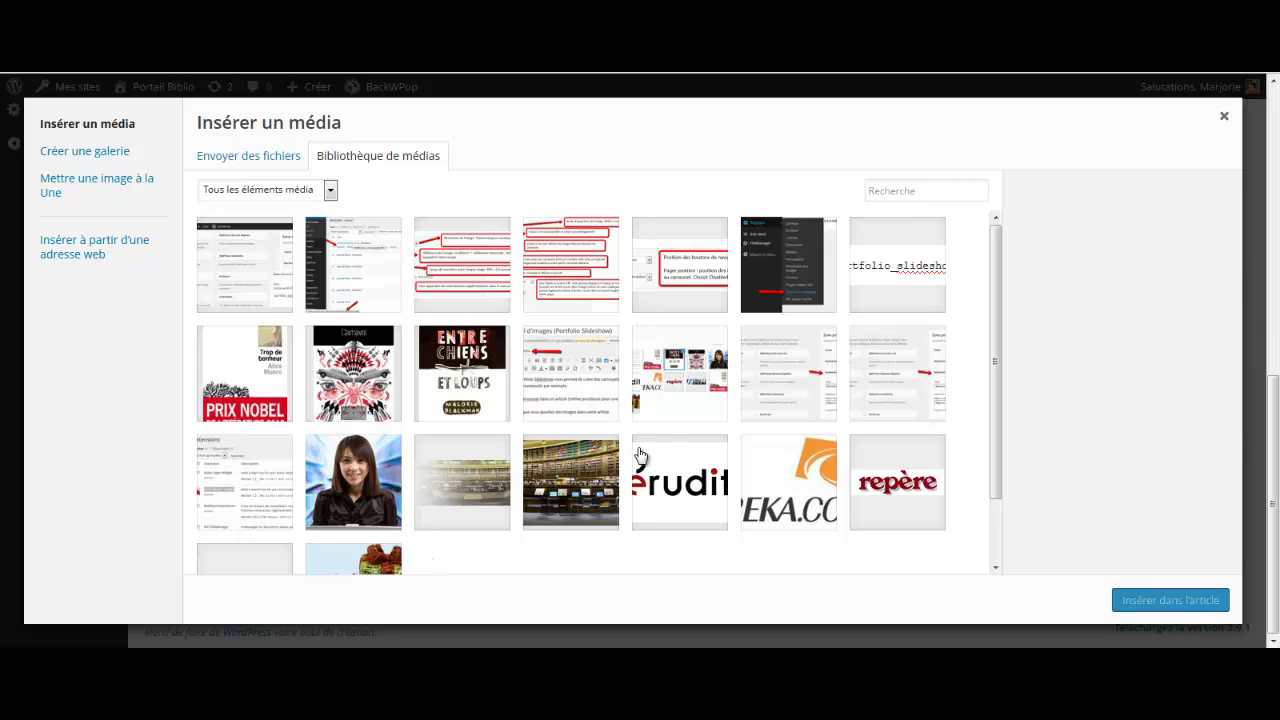
left_click(249, 159)
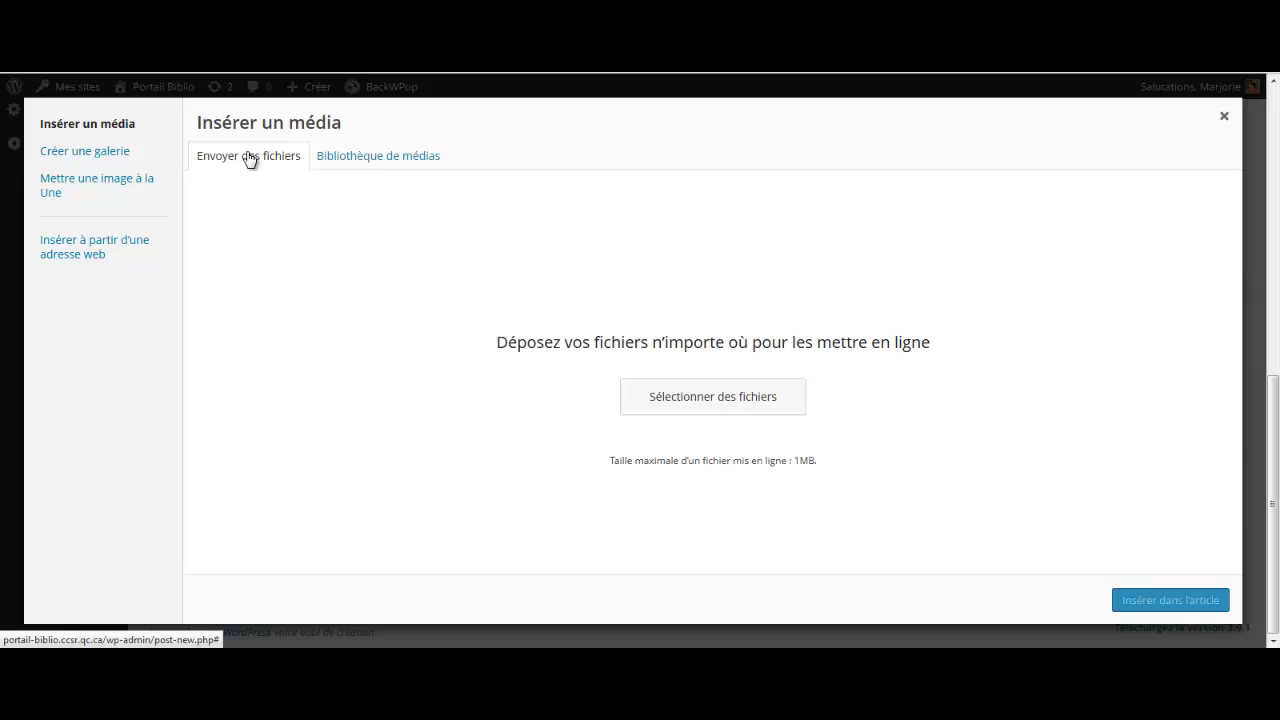
left_click(686, 405)
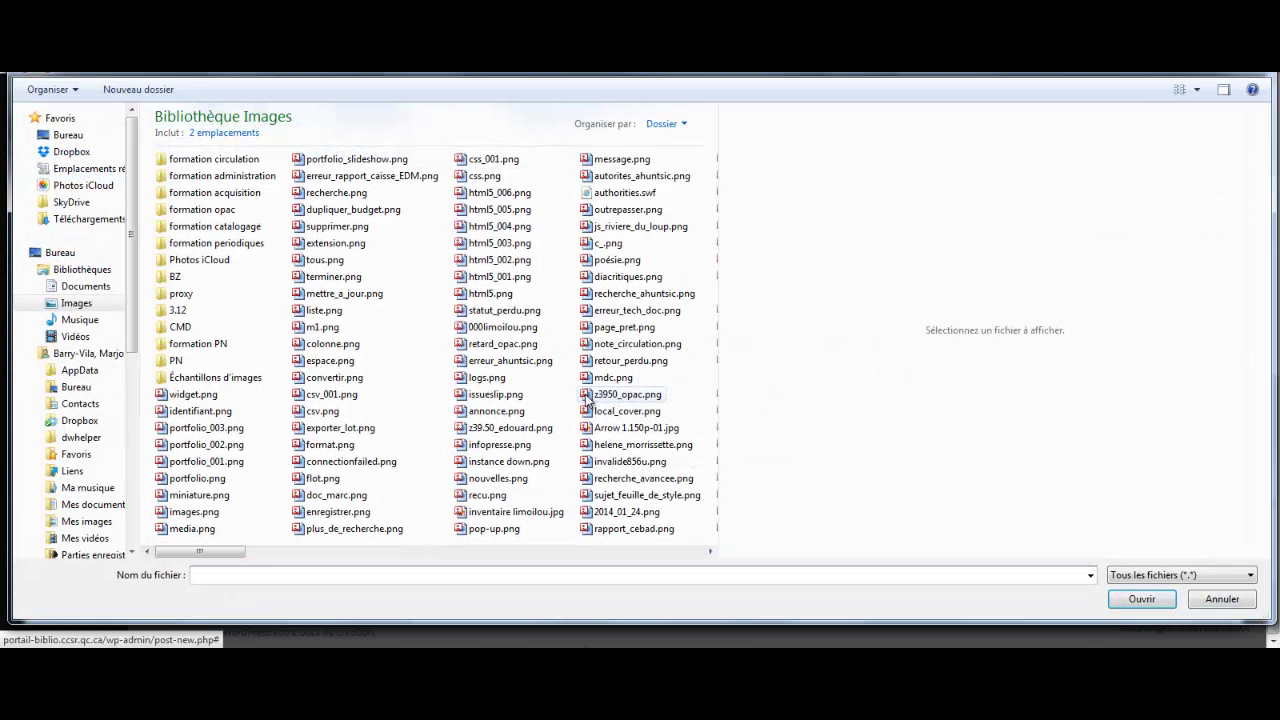
left_click(178, 395)
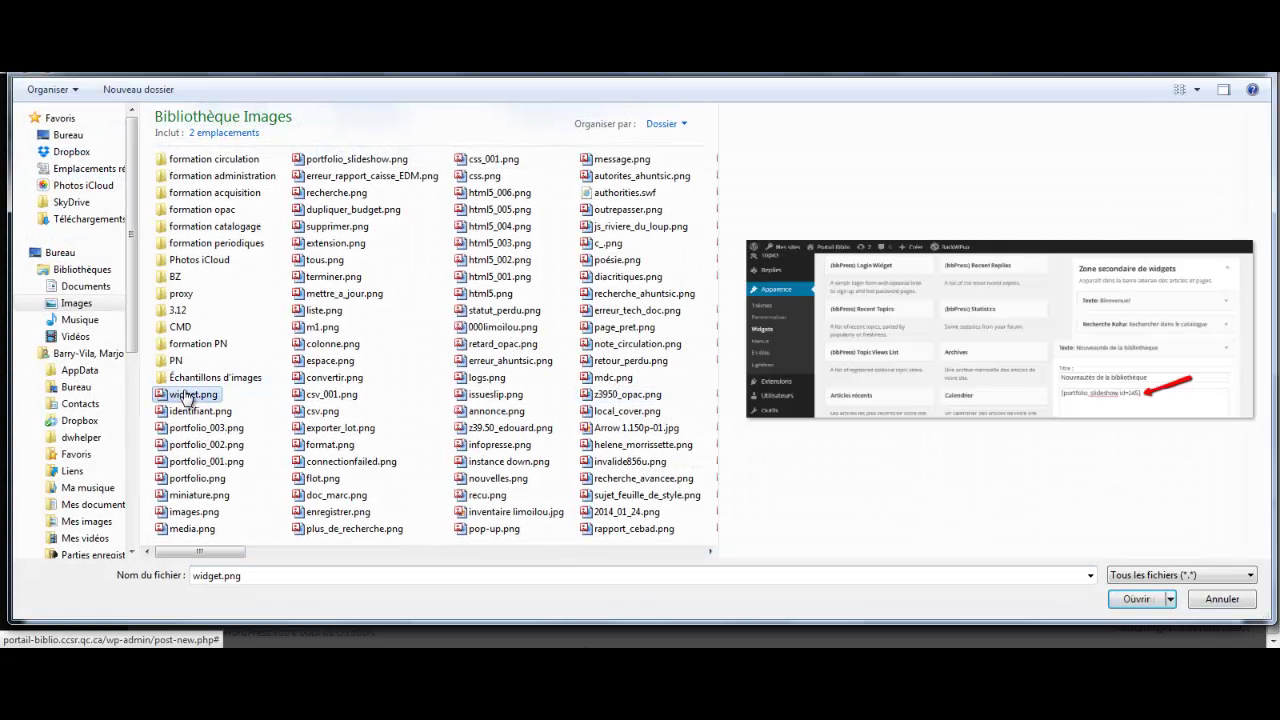
left_click(345, 261)
left_click(325, 277, "ctrl")
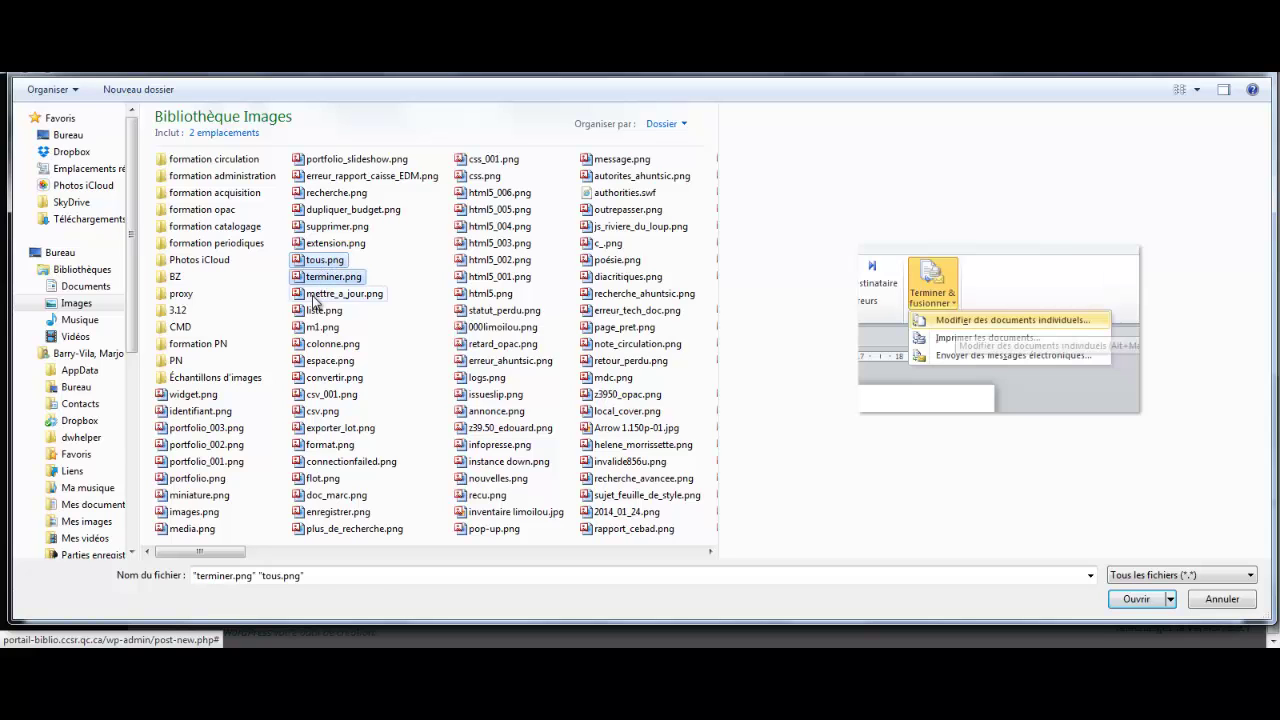
left_click(314, 300, "ctrl")
left_click(1136, 599)
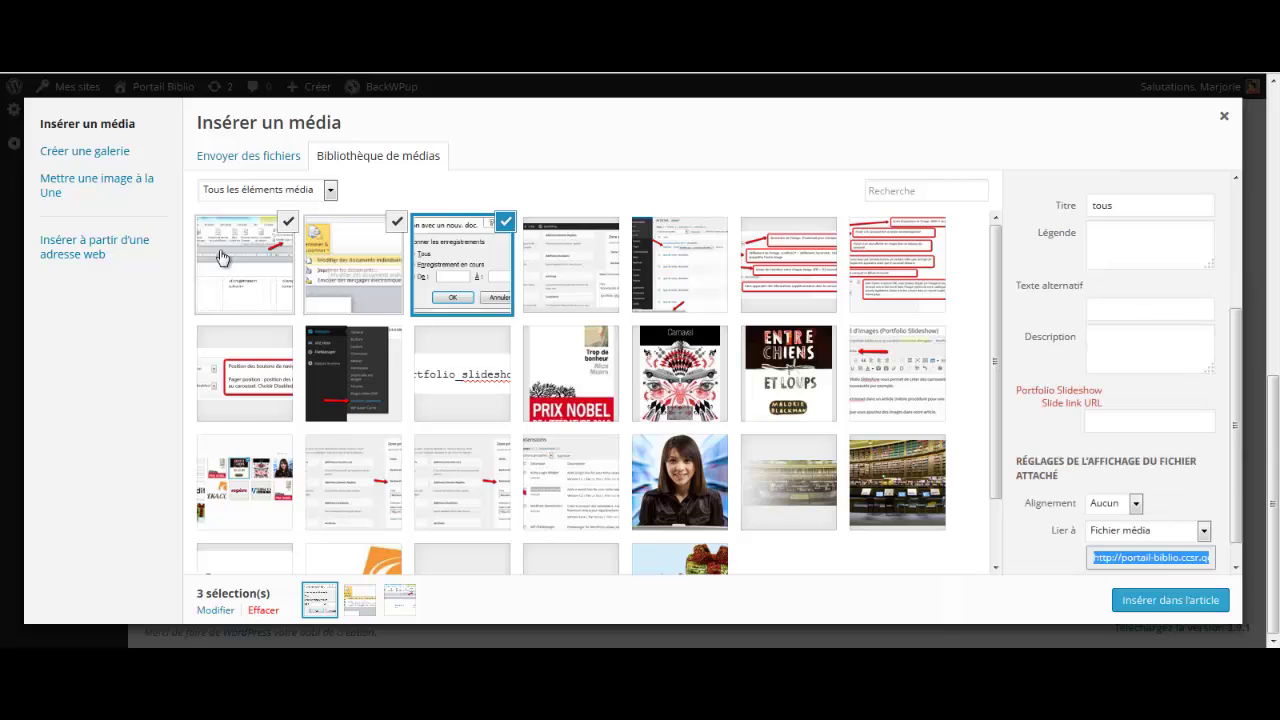
Paste the copied levis.koha.ccsr.qc.ca catalogue link ending in biblionumber=75011 as the slide link URL of the "tous" image.
left_click(1133, 427)
key("ctrl+v")
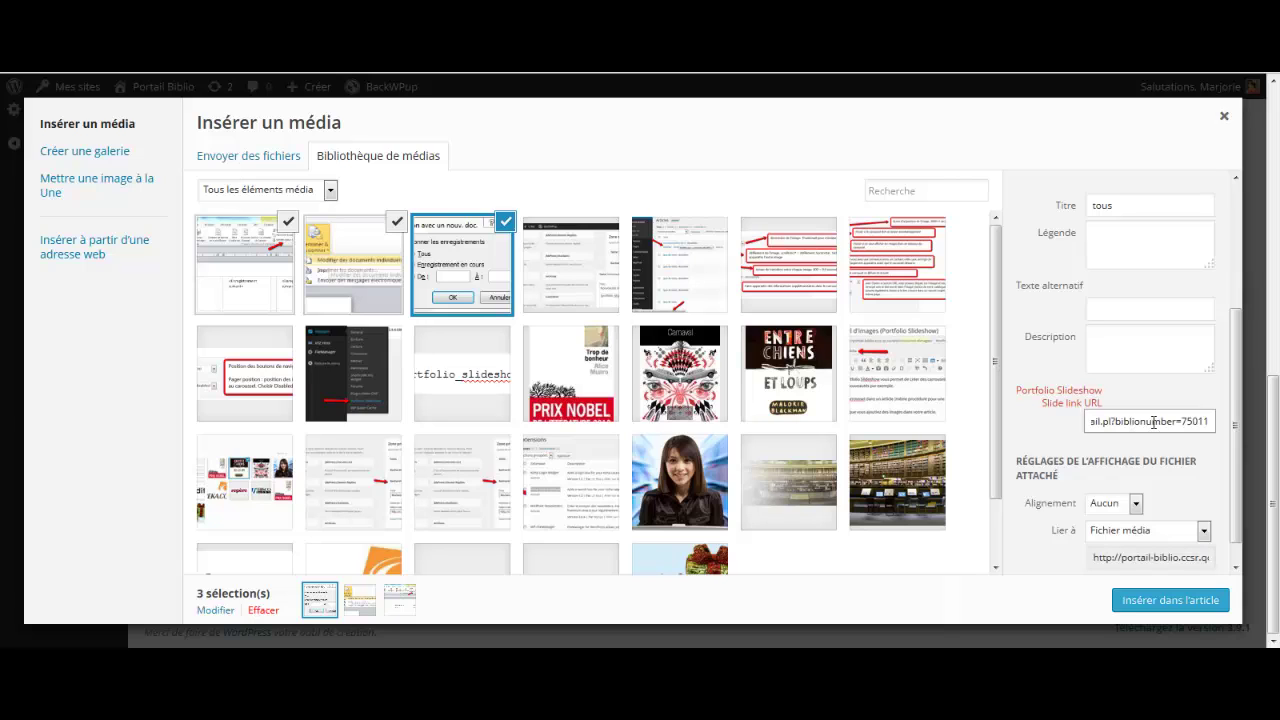
left_click_drag(1196, 420, 1034, 423)
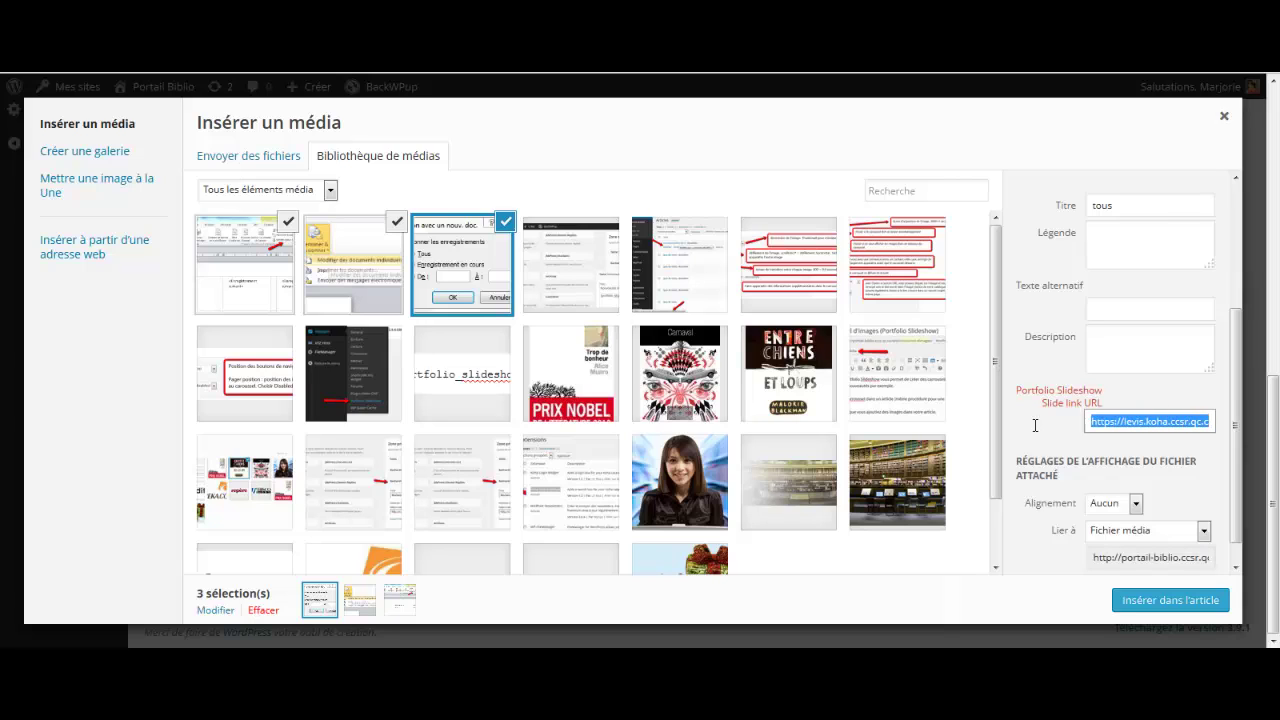
left_click(1127, 423)
left_click_drag(1127, 423, 1190, 427)
left_click(981, 367)
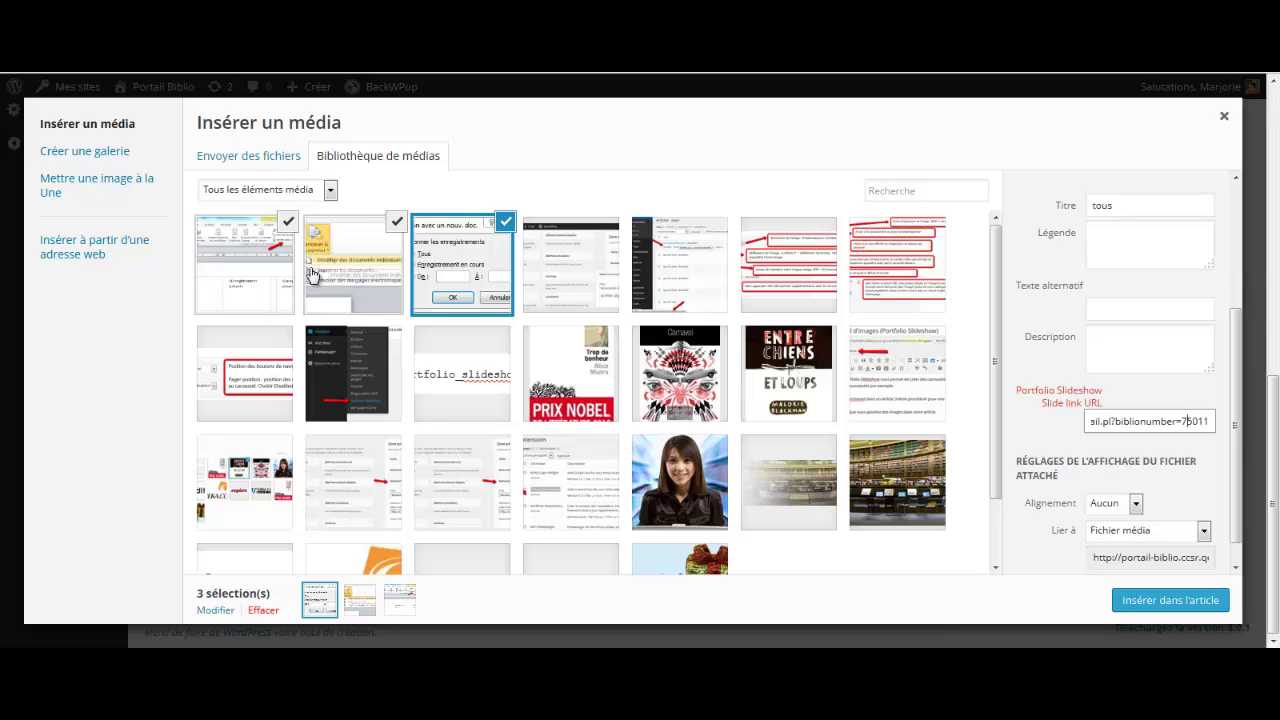
Insert the three selected images into the article and add the shortcode [portfolio_slideshow] below them.
left_click(1150, 600)
scroll(394, 409, "up", 2)
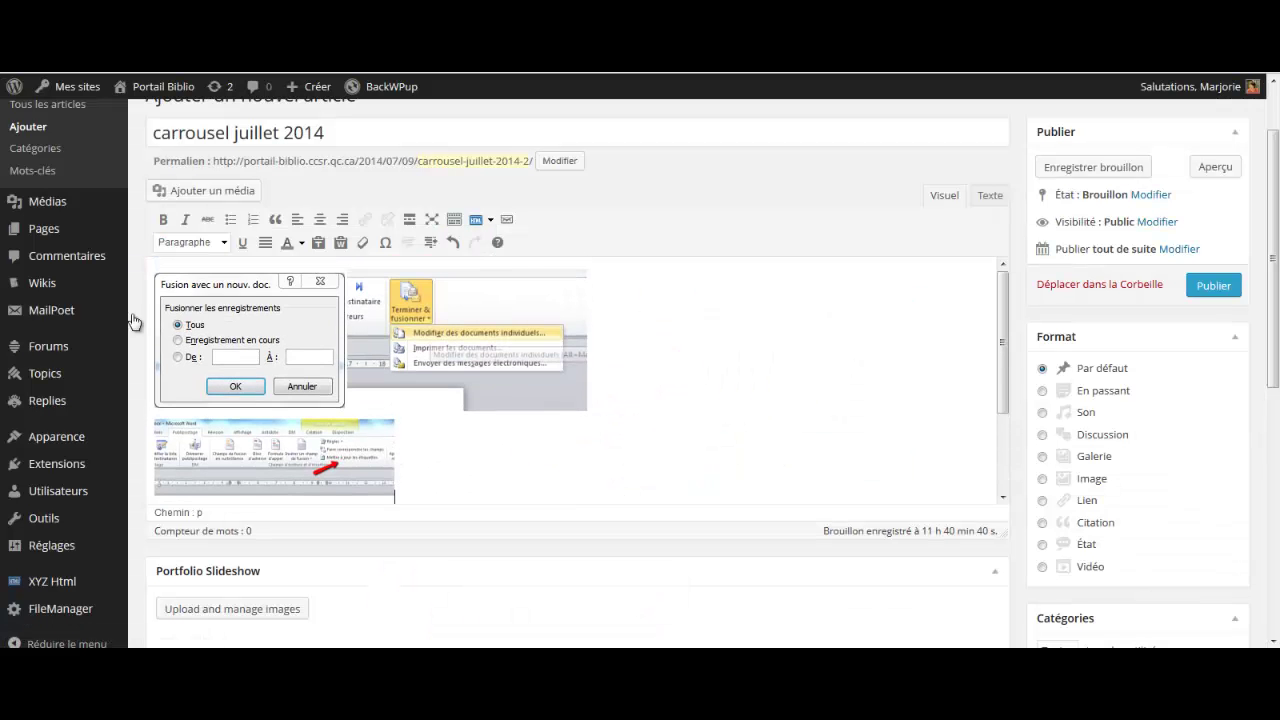
scroll(426, 316, "down", 3)
scroll(433, 236, "down", 2)
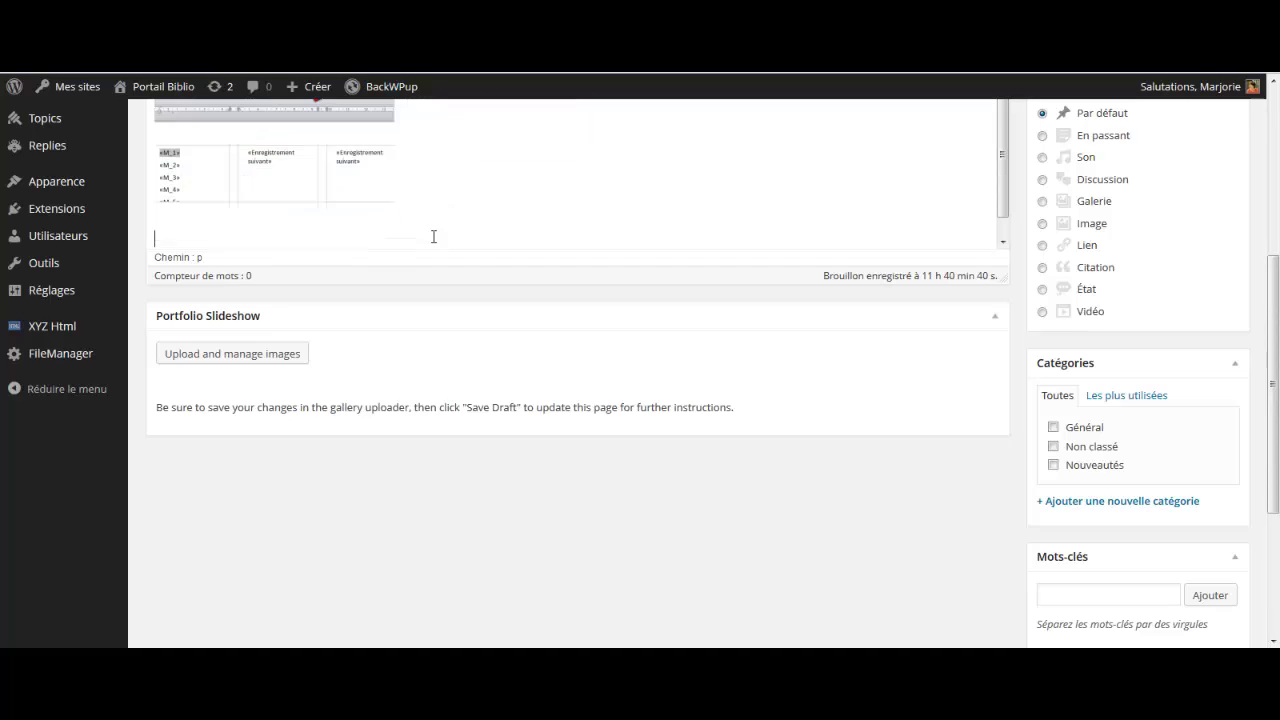
type("[portfo")
key("BackSpace")
key("BackSpace")
type("folio_slideshow")
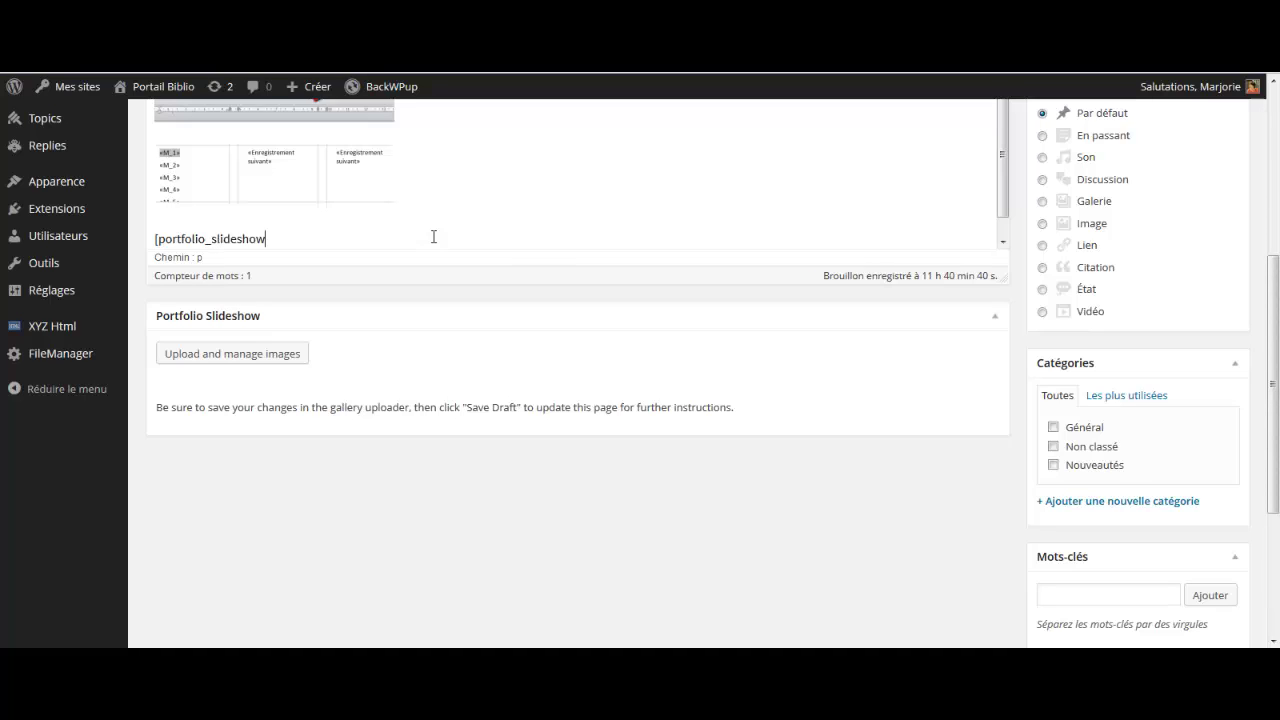
type("]")
Preview the article and examine the inserted images and the carousel beneath them.
scroll(984, 403, "up", 5)
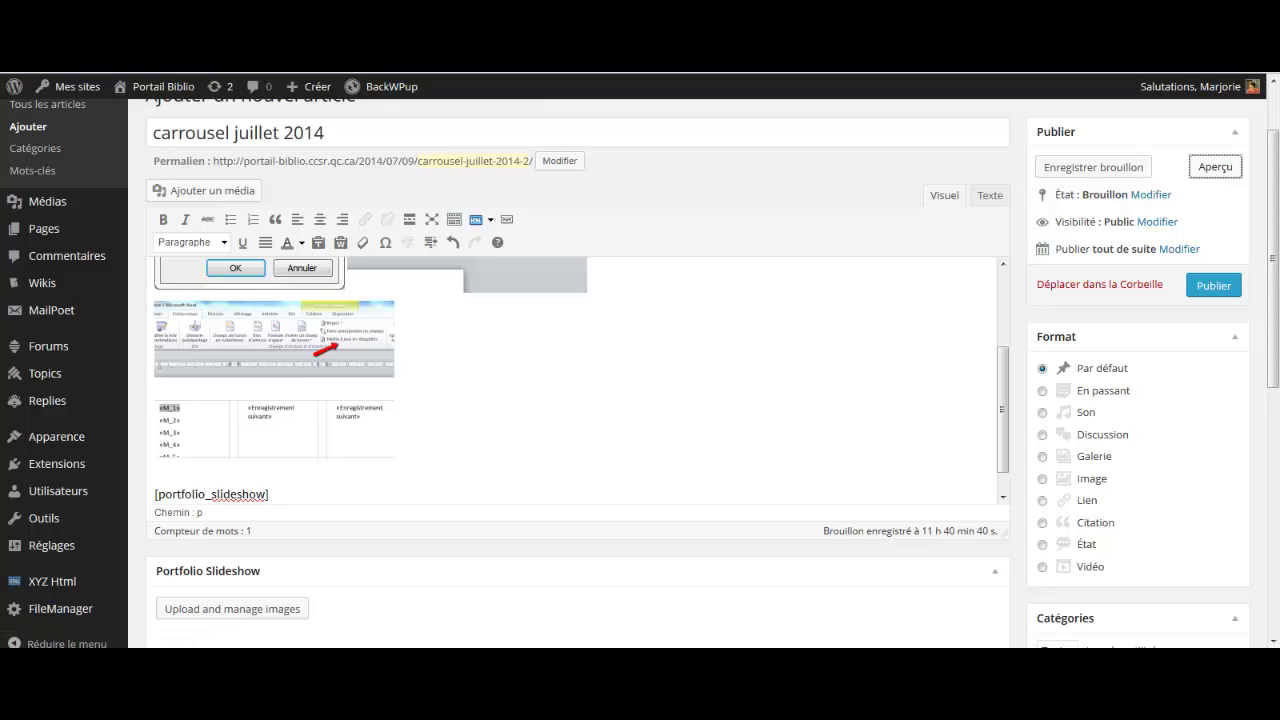
left_click(1215, 166)
scroll(197, 383, "down", 3)
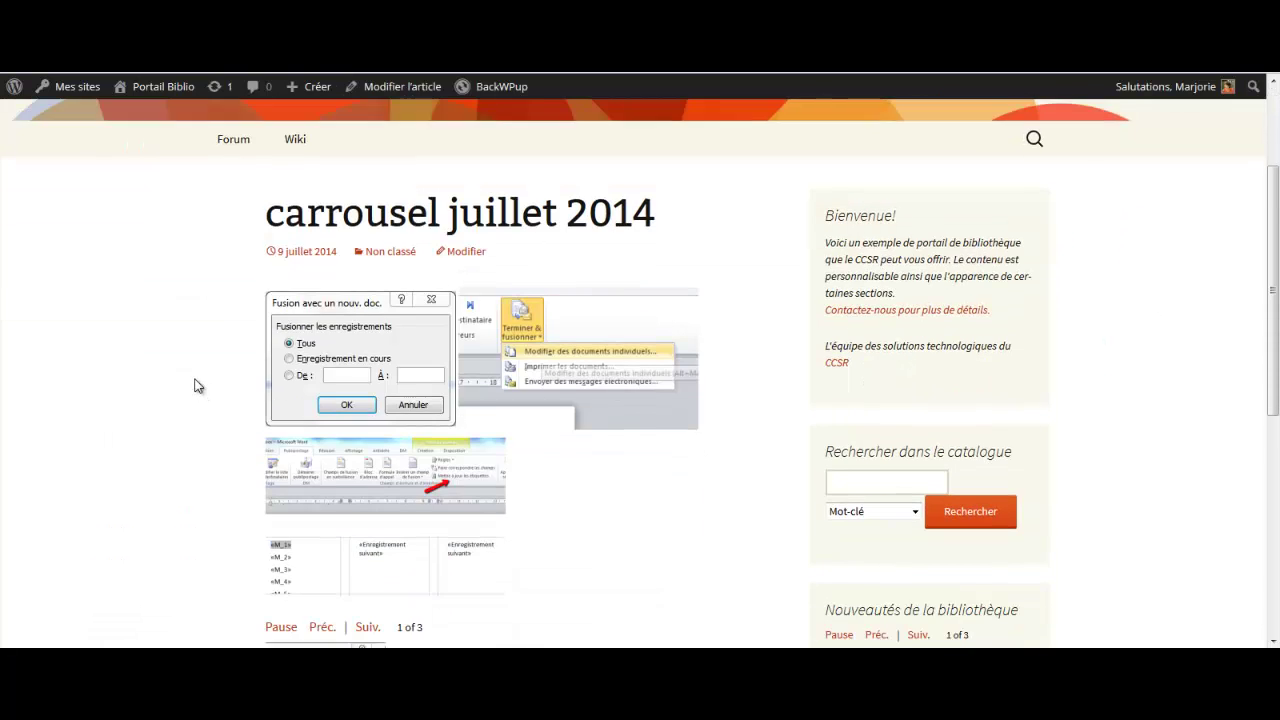
scroll(416, 429, "down", 5)
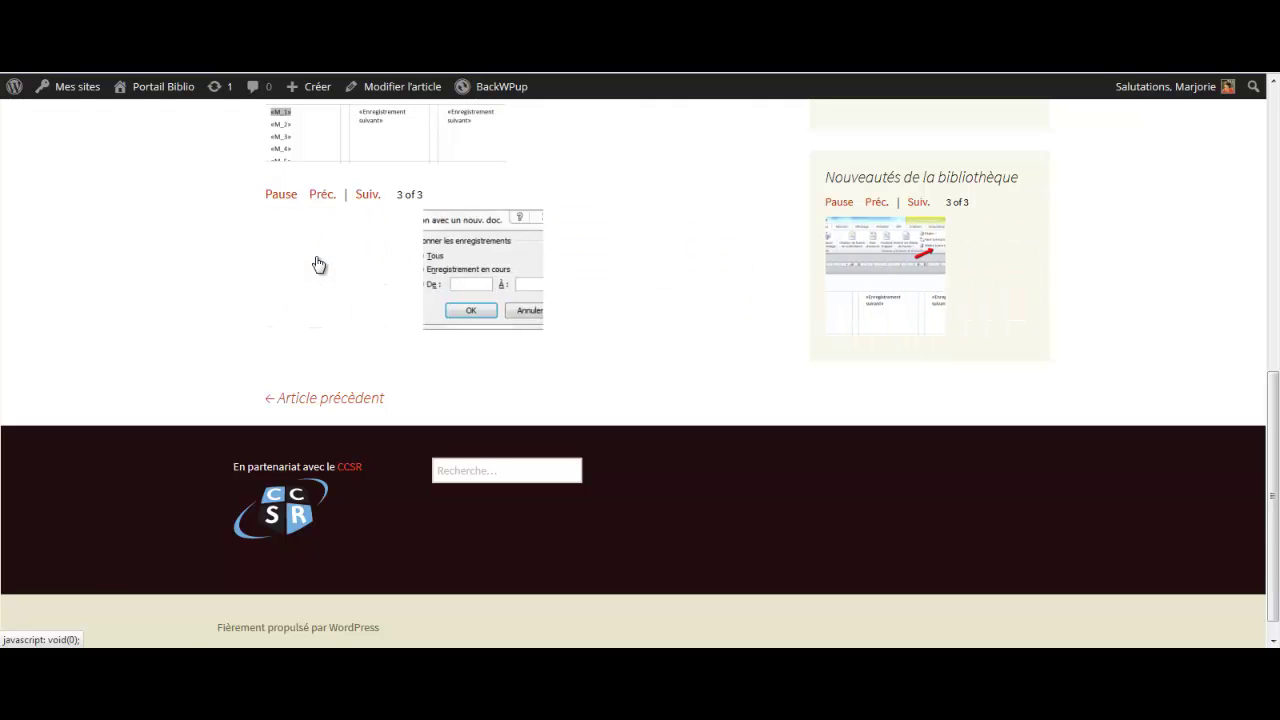
left_click(314, 264)
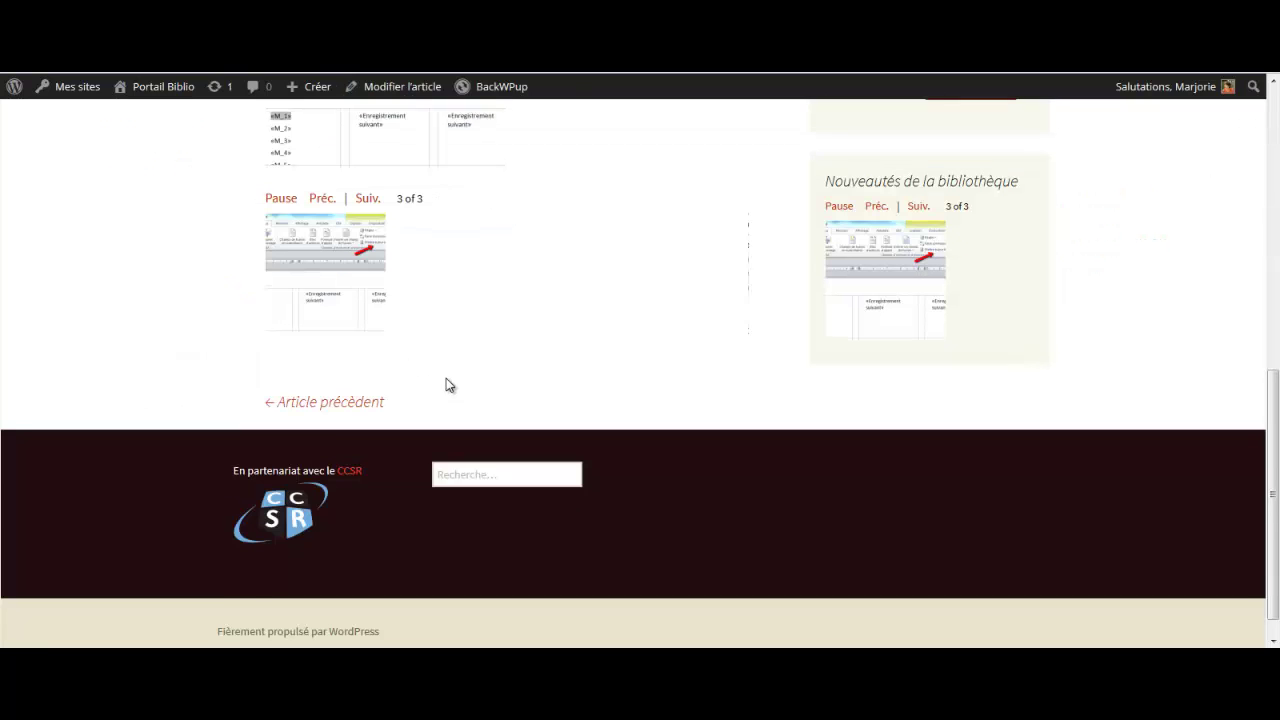
scroll(446, 378, "up", 5)
scroll(422, 356, "up", 1)
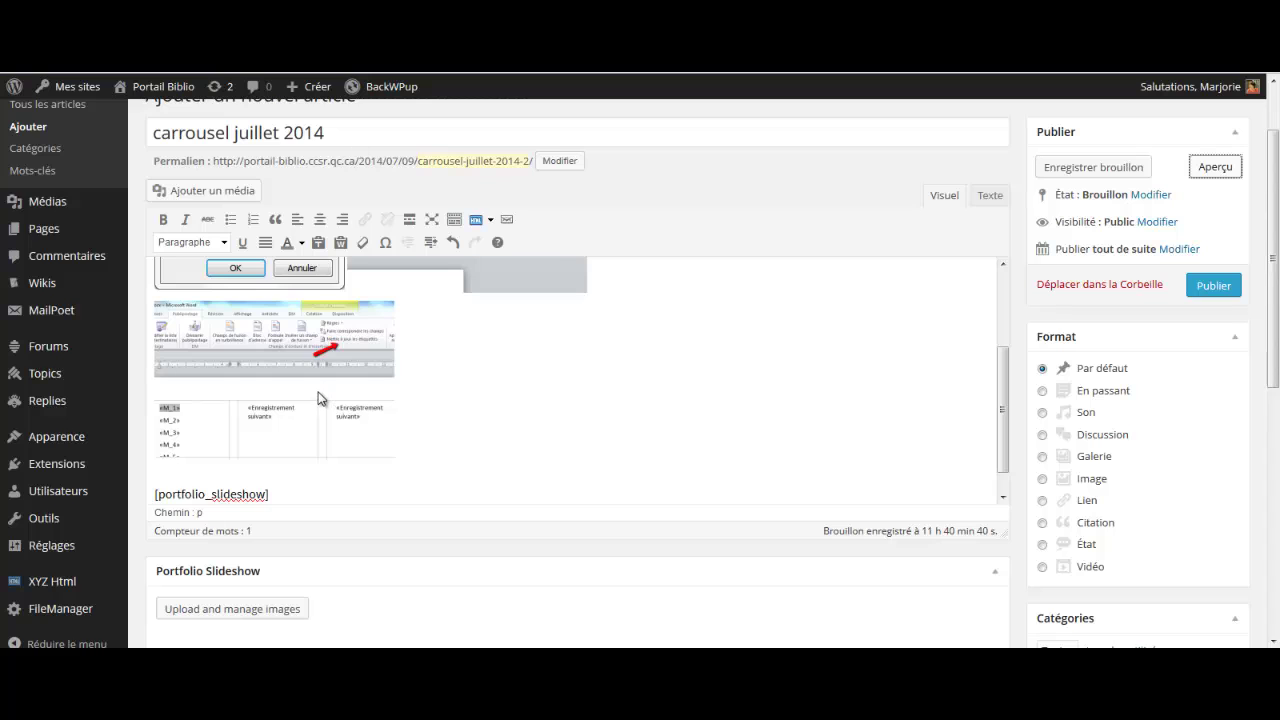
Delete the three inserted images and the blank space above the shortcode, leaving only [portfolio_slideshow] in the article body.
scroll(318, 398, "up", 3)
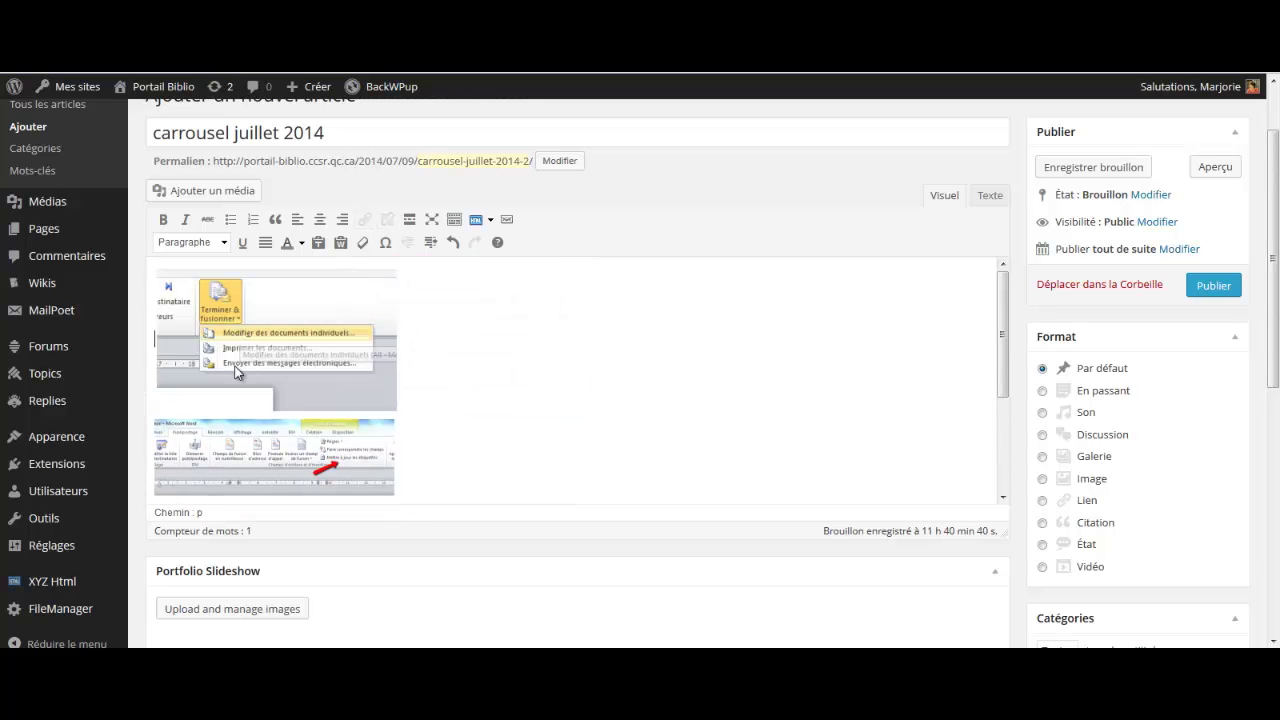
left_click(237, 372)
key("Delete")
left_click(228, 346)
key("Delete")
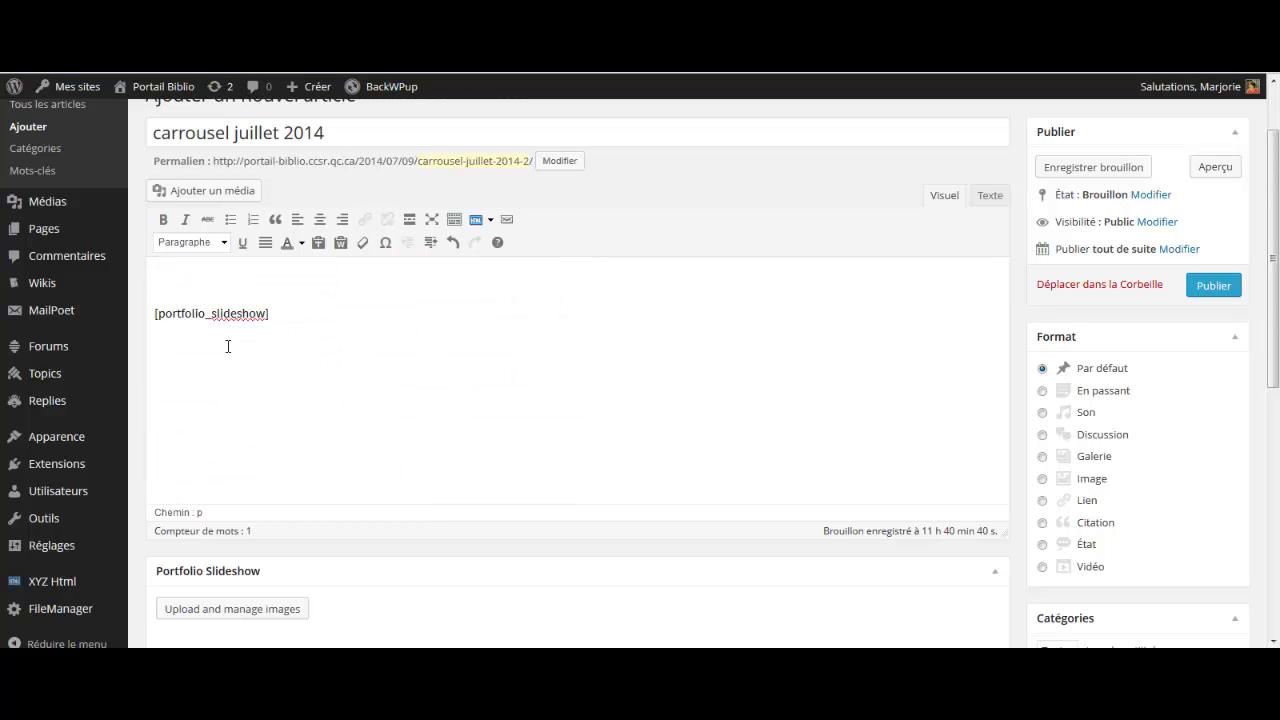
key("Delete")
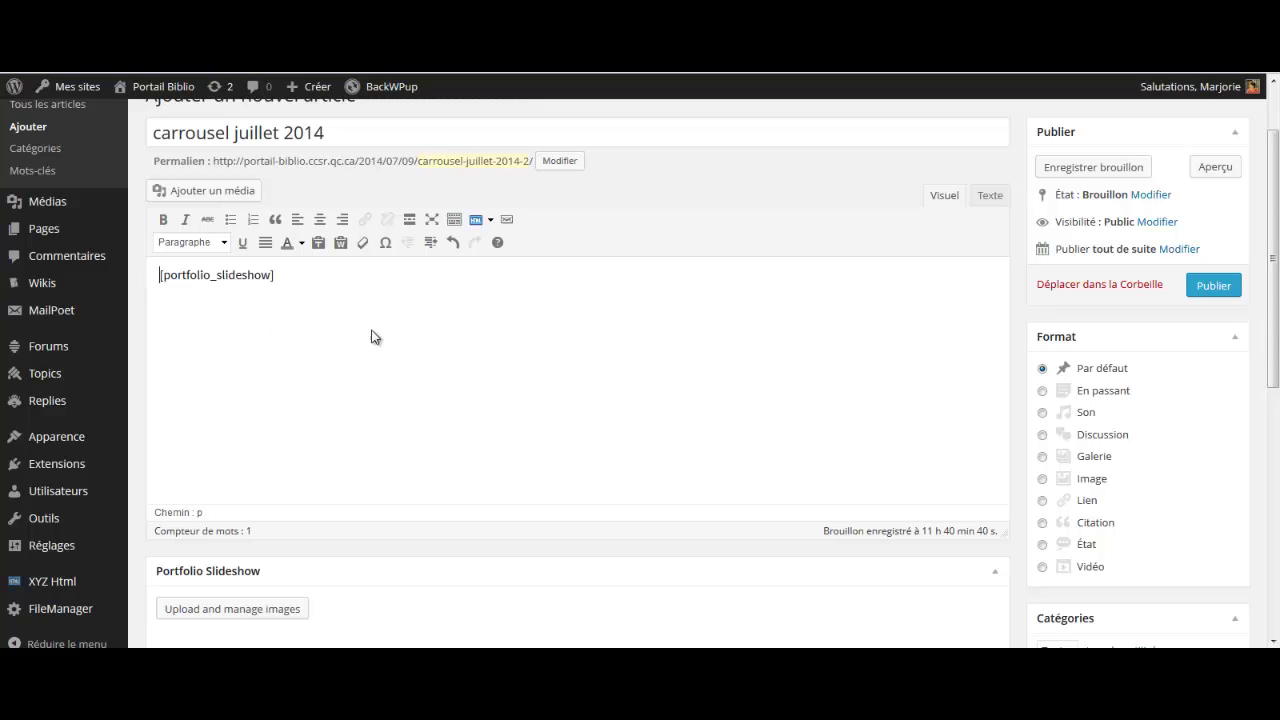
Preview the article again and advance the carousel to the following slide.
left_click(1218, 172)
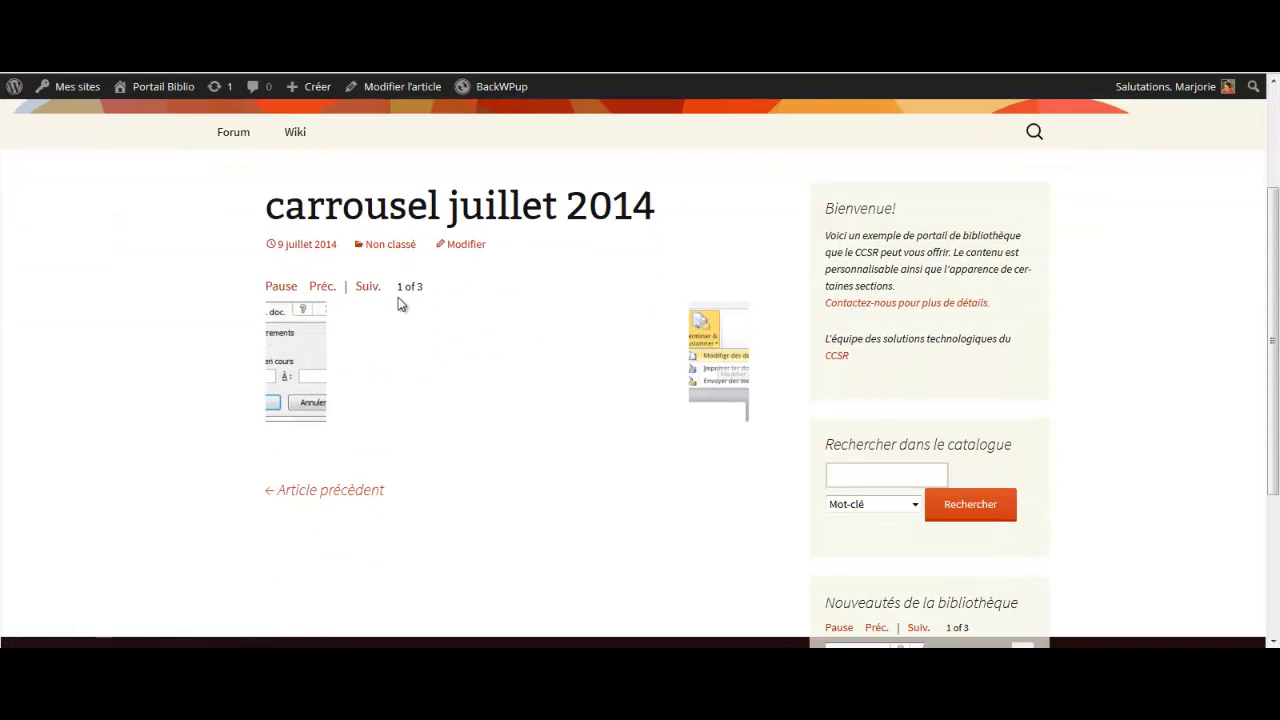
left_click(367, 288)
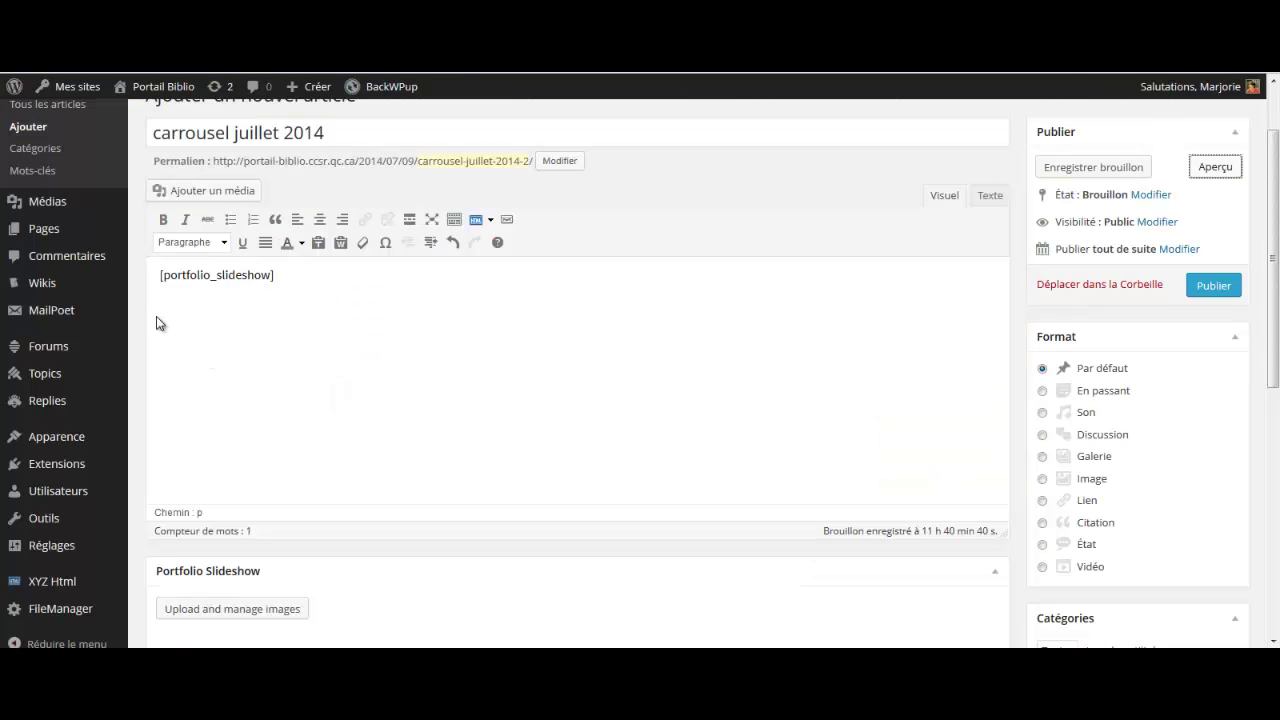
Save the article as a draft and reopen "carrousel juillet 2014" from the list of all articles.
left_click(304, 280)
left_click(1120, 166)
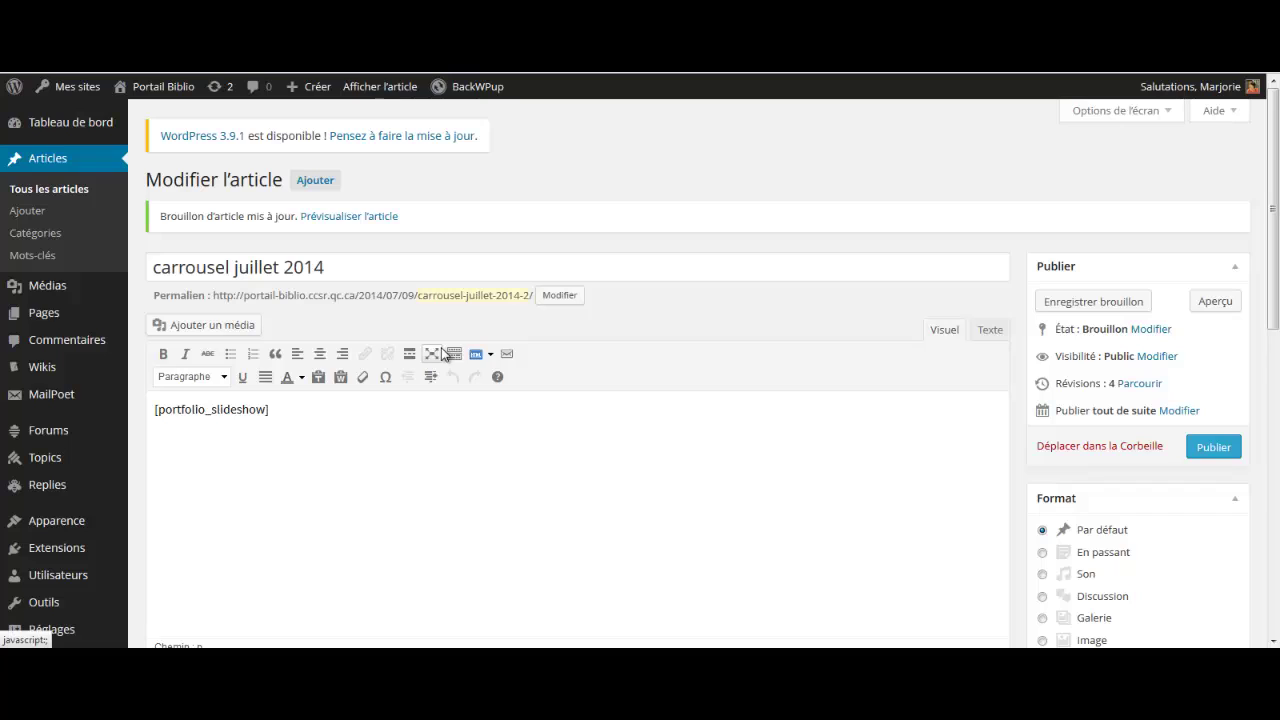
left_click(46, 192)
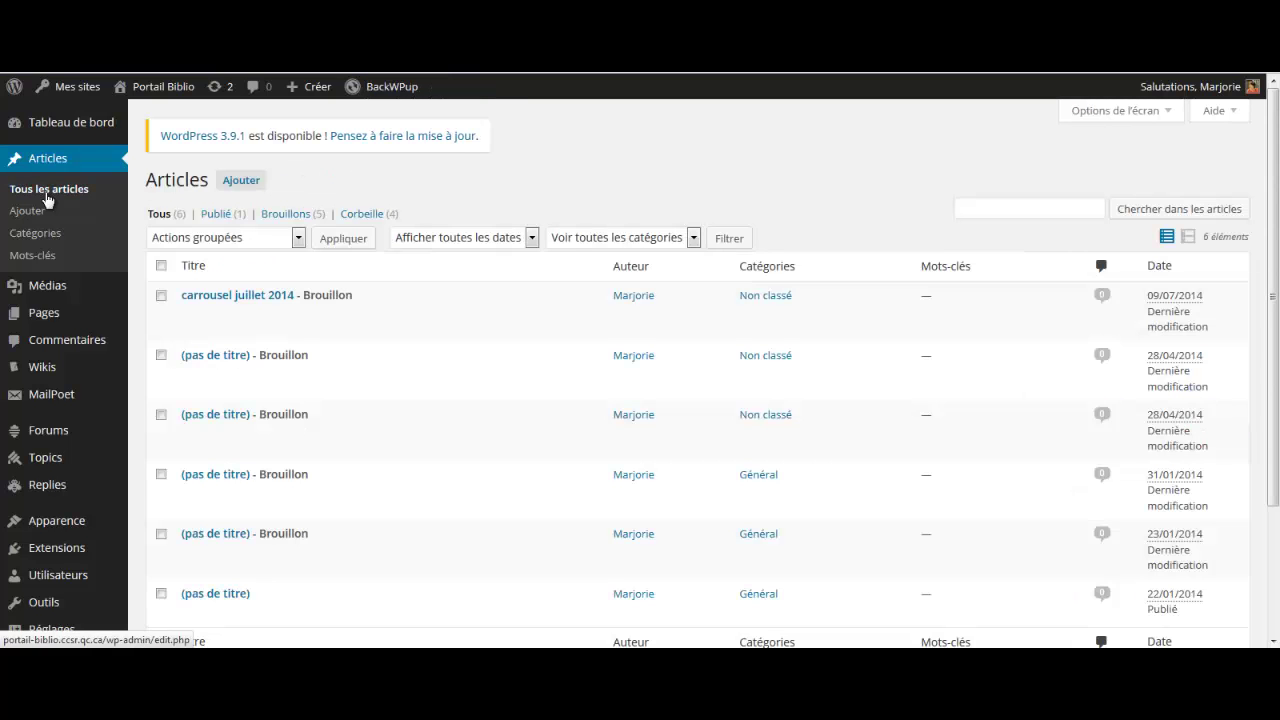
left_click(253, 296)
left_click(246, 295)
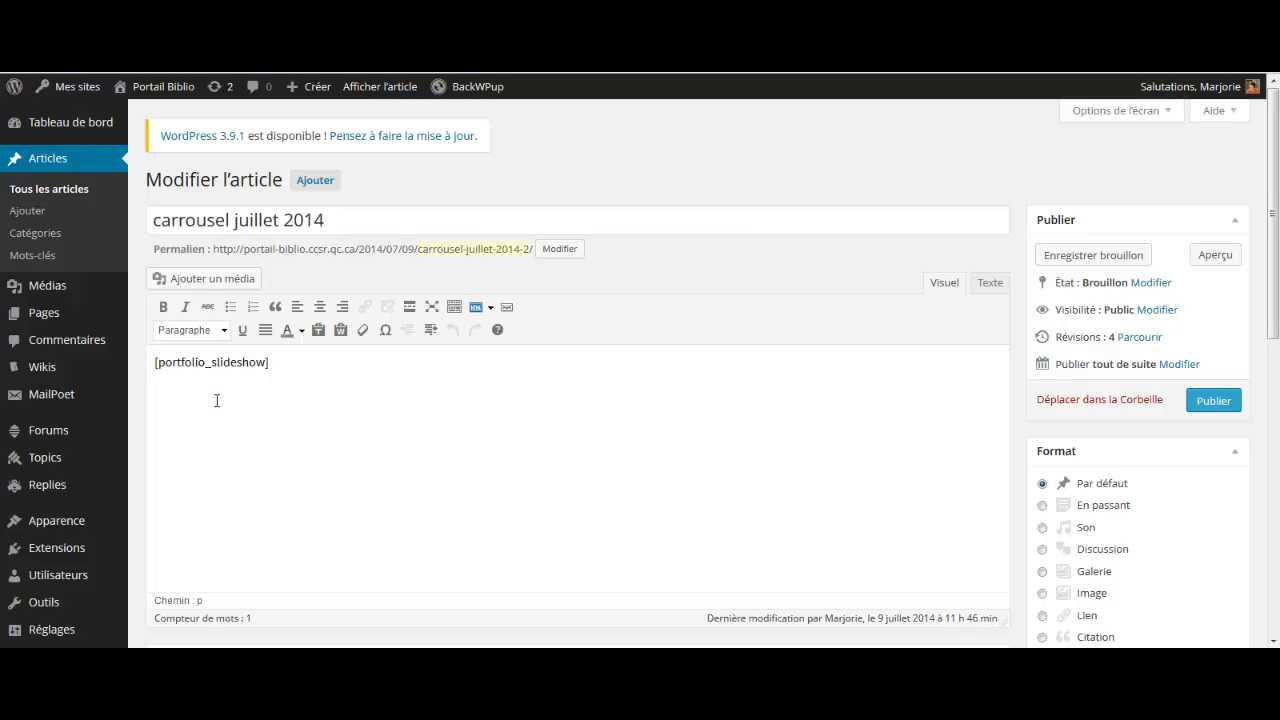
Open the site's widget settings, expand "Zone secondaire de widgets" and compare its widgets with the sidebar in the article preview.
scroll(66, 390, "down", 1)
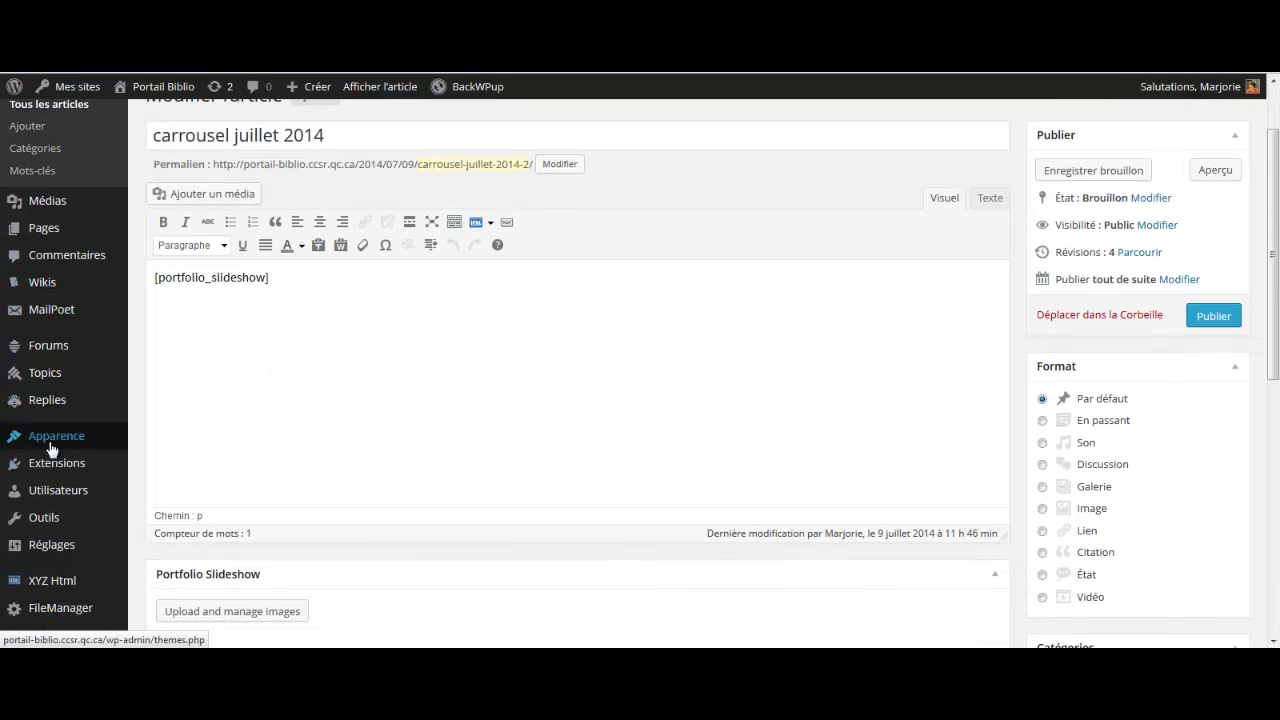
mouse_move(50, 449)
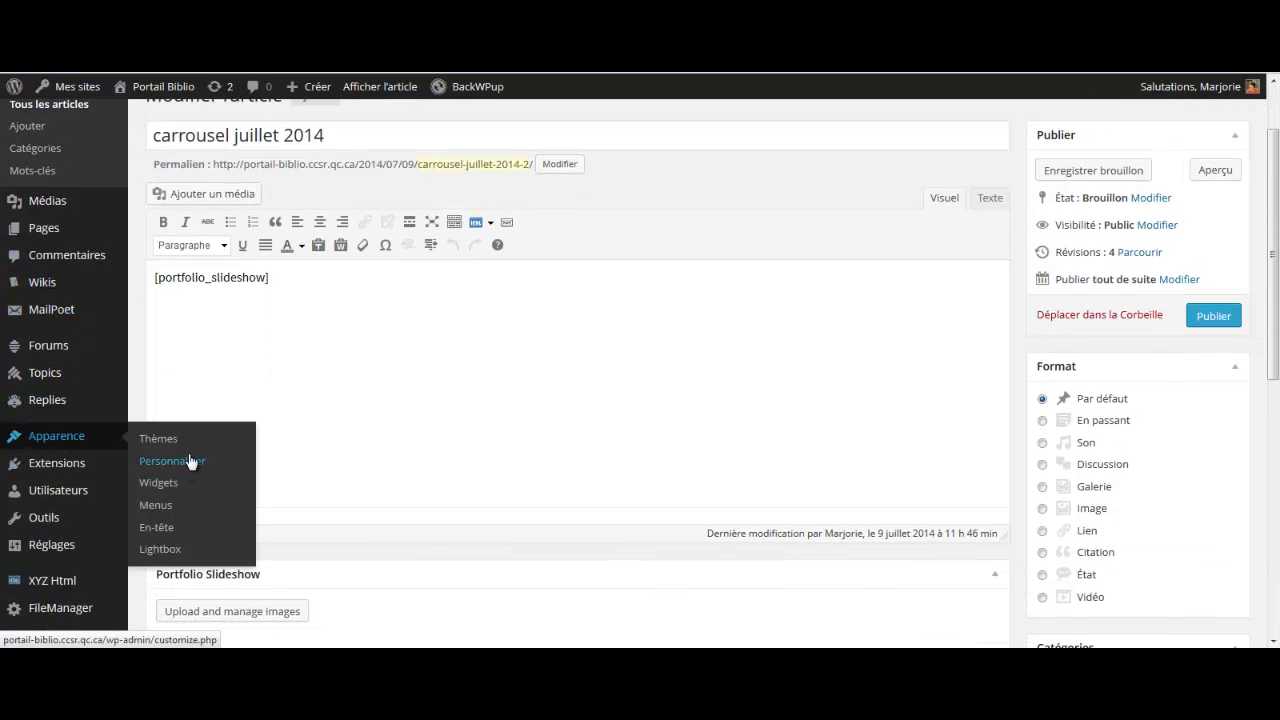
left_click(168, 486)
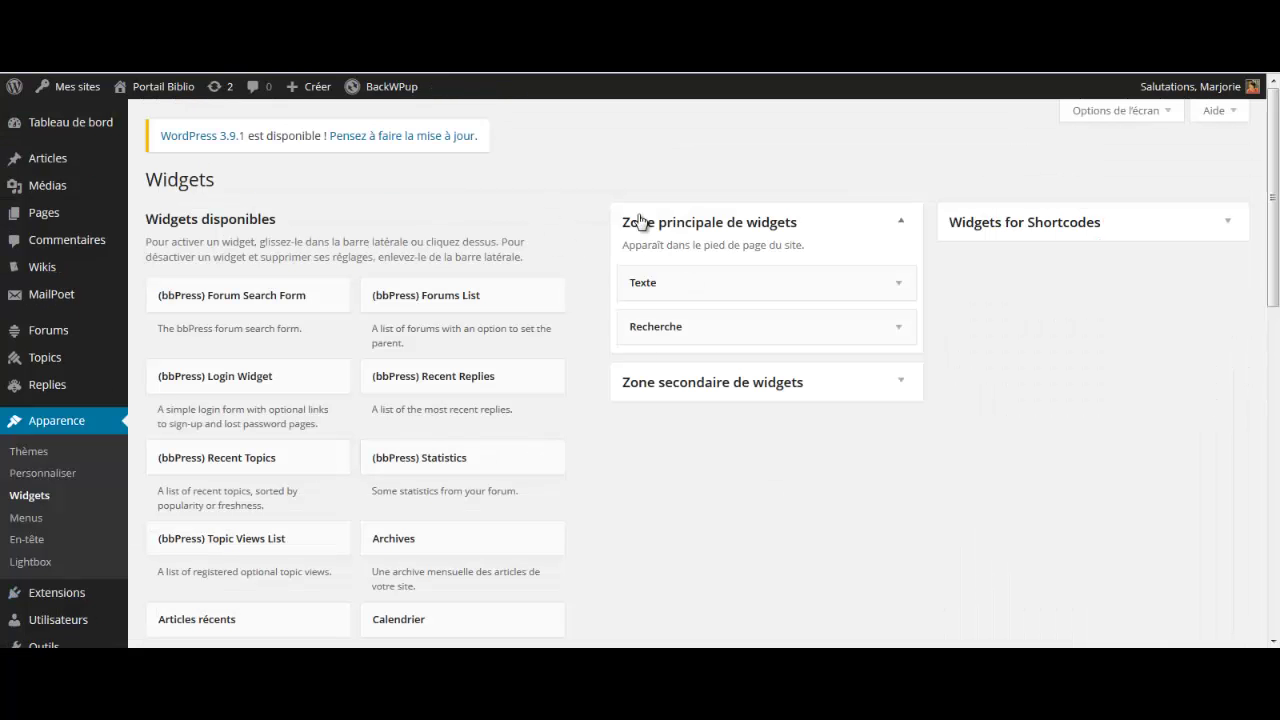
left_click(901, 384)
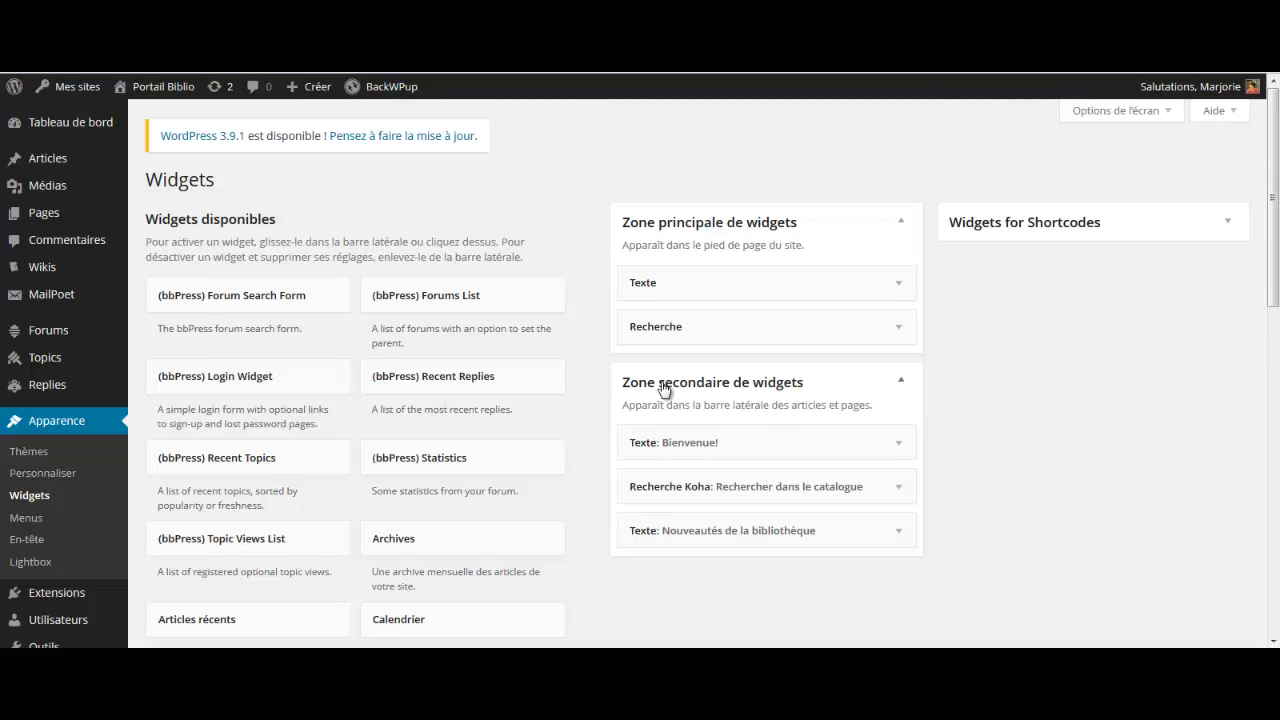
scroll(563, 394, "down", 1)
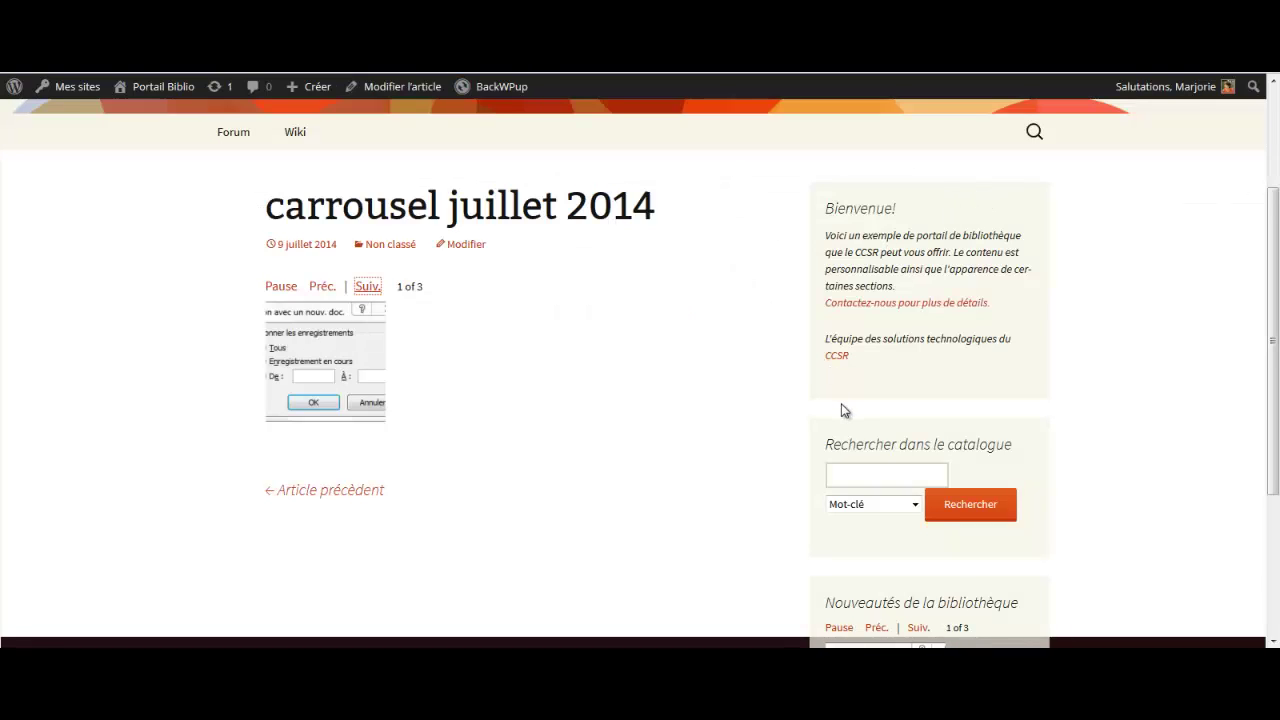
scroll(843, 409, "down", 2)
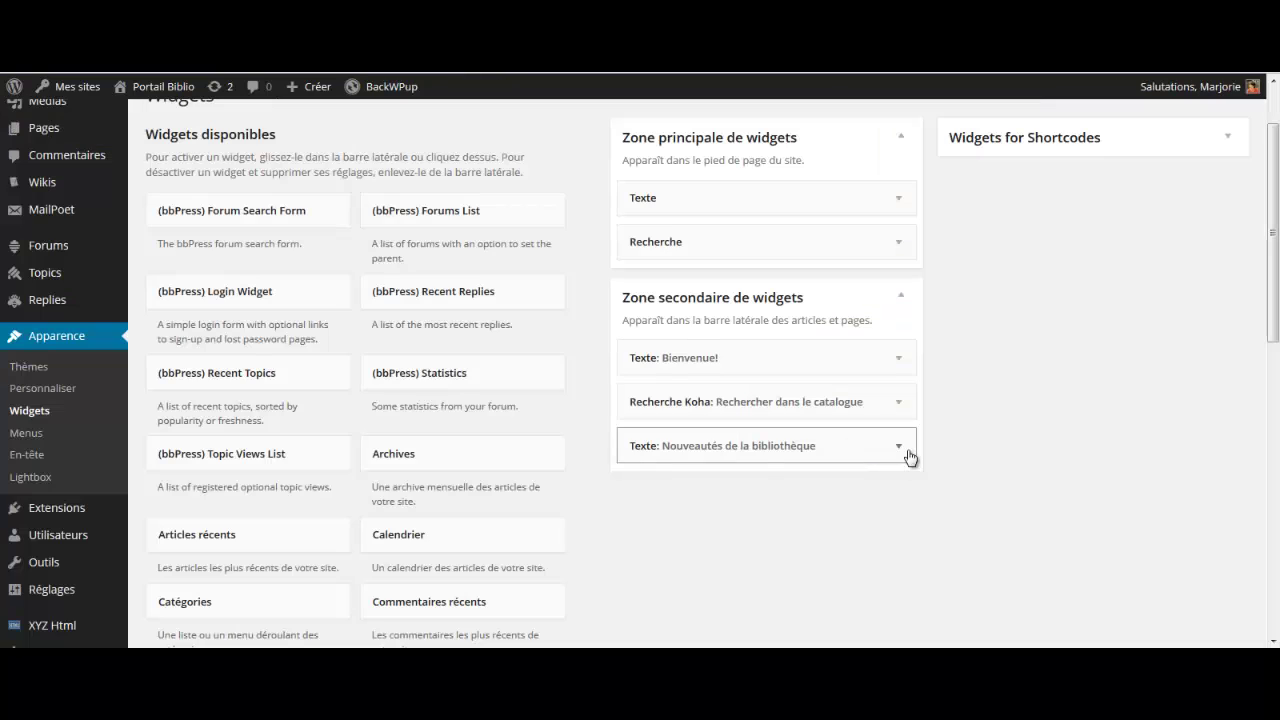
Look up the carousel article's ID, set the "Nouveautés de la bibliothèque" text widget's shortcode to [portfolio_slideshow id=310] and save the widget.
left_click(908, 457)
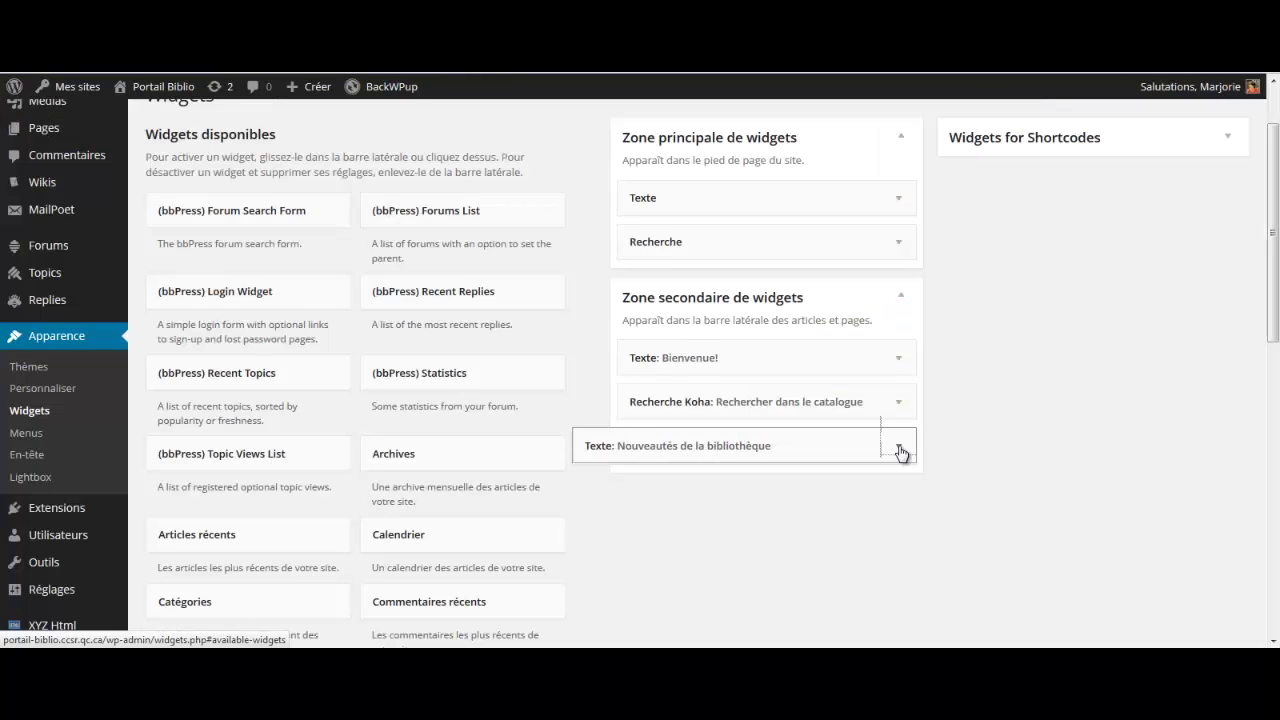
left_click(742, 532)
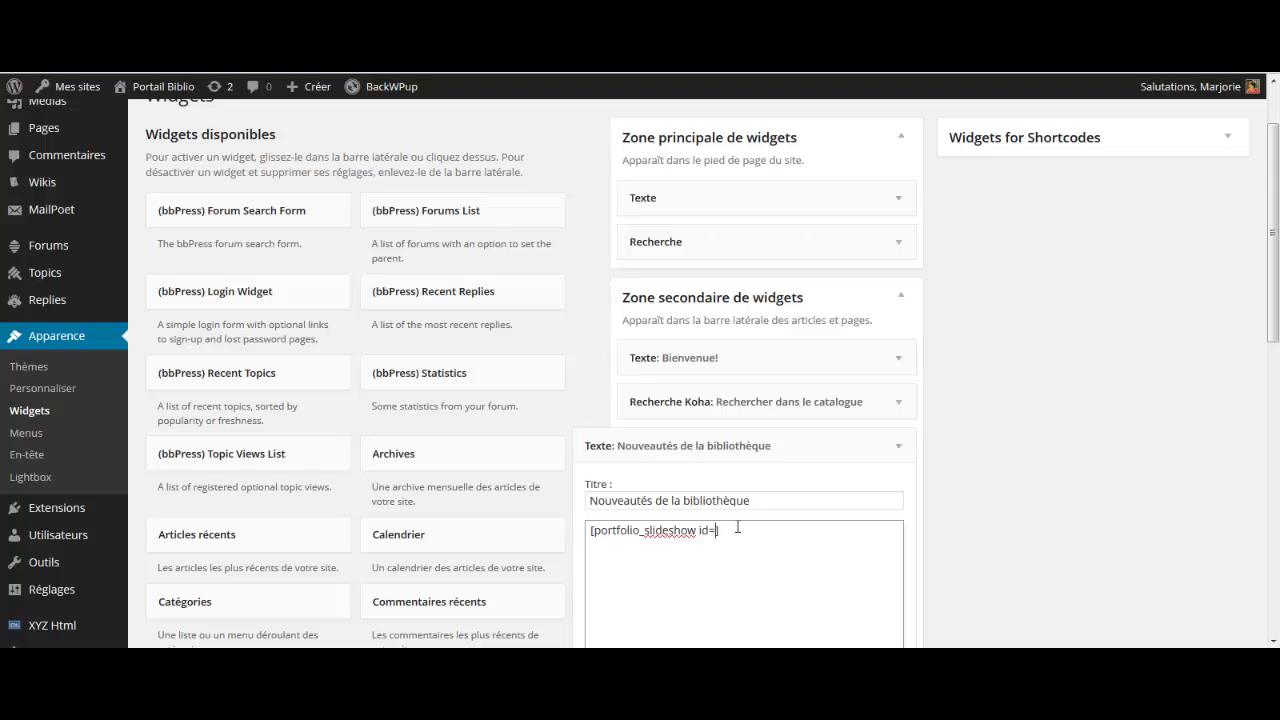
type("31]")
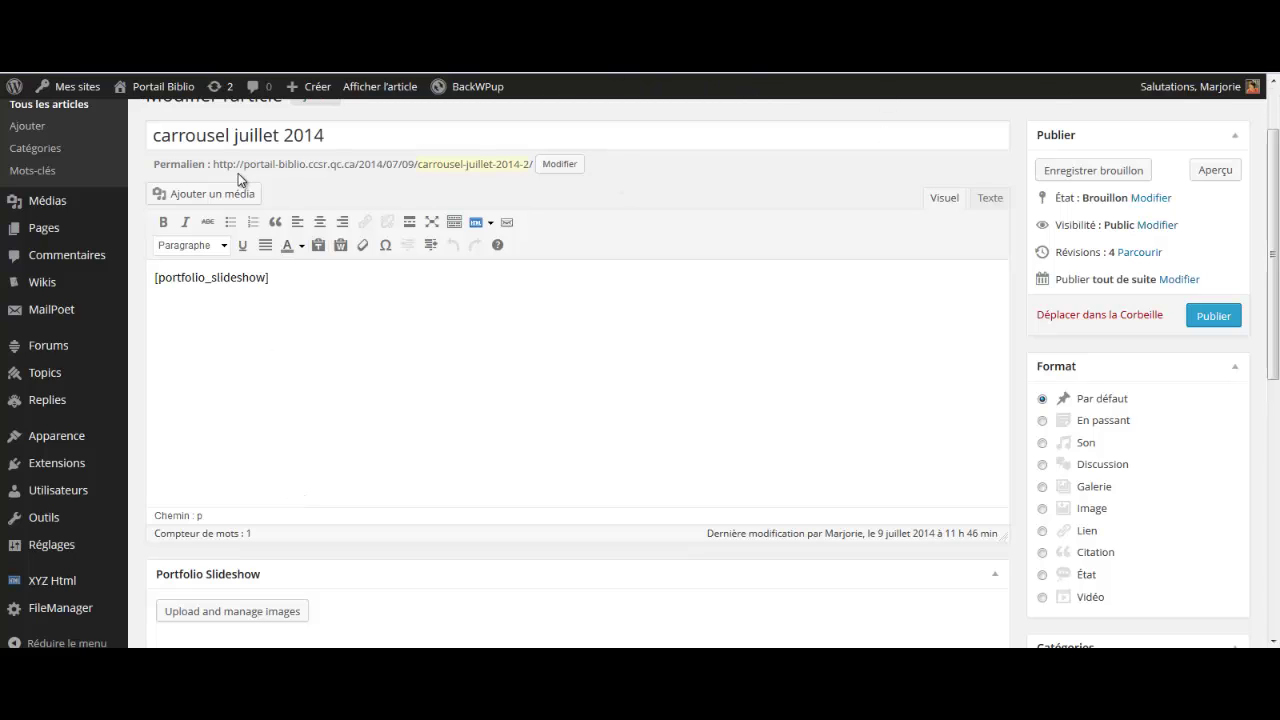
scroll(238, 178, "up", 2)
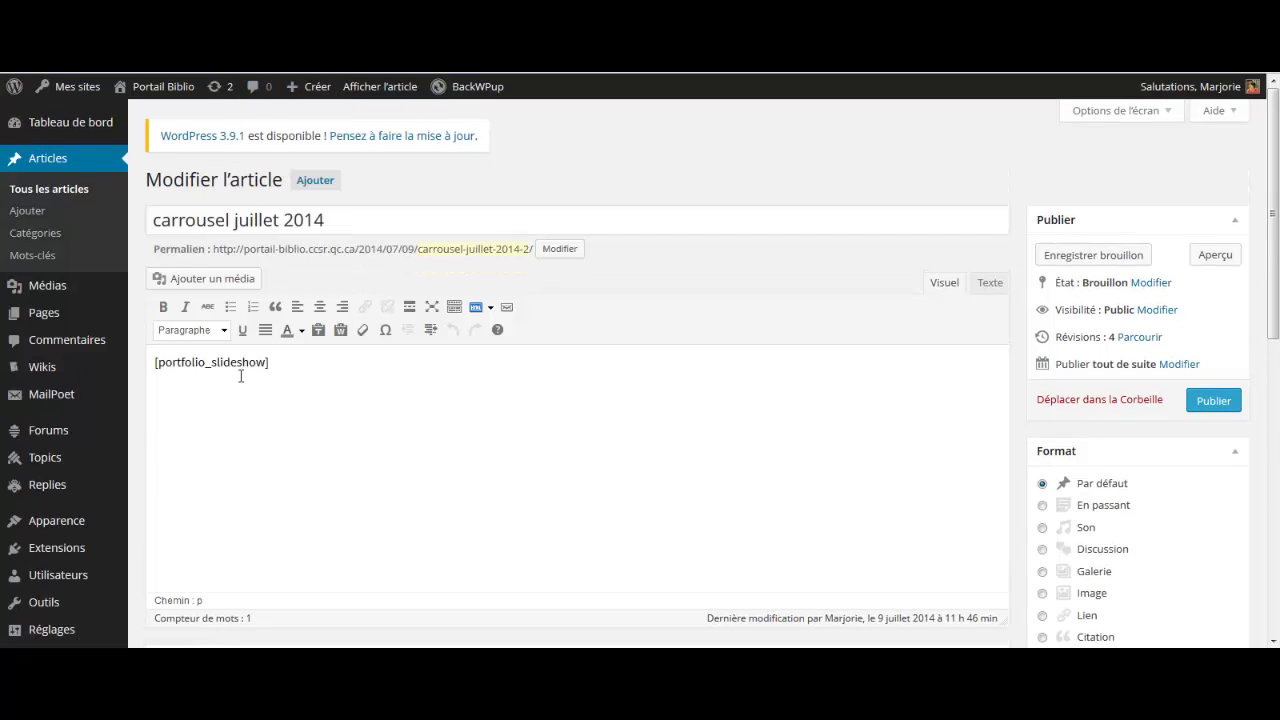
left_click(52, 193)
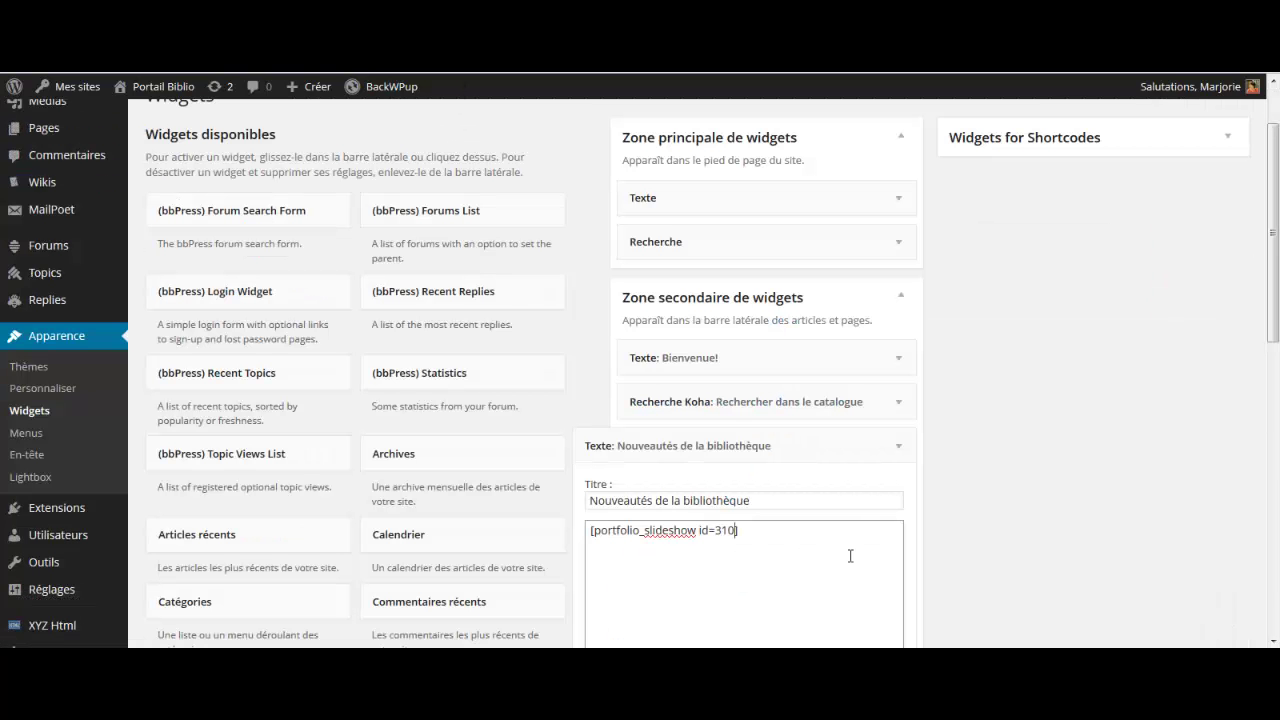
scroll(850, 556, "down", 5)
left_click(870, 425)
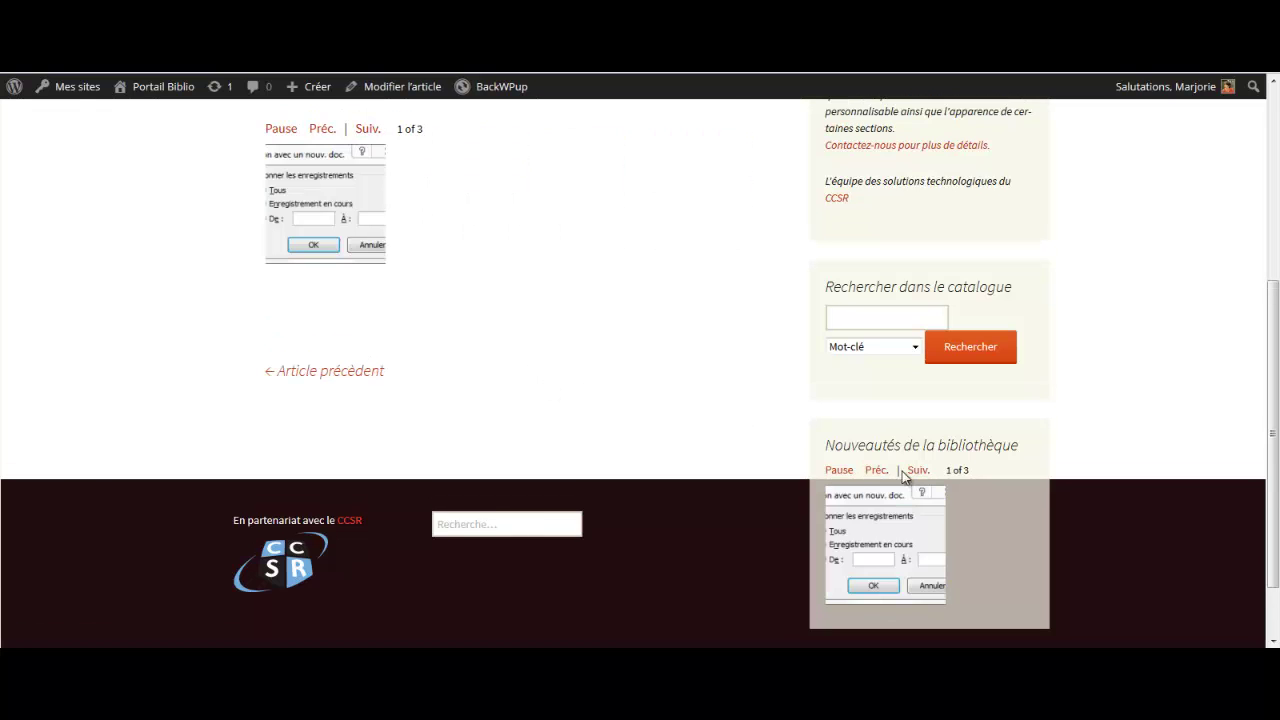
Examine the "Nouveautés de la bibliothèque" sidebar carousel on the article preview and the Wiki page, advancing it to the next slide.
scroll(822, 416, "down", 2)
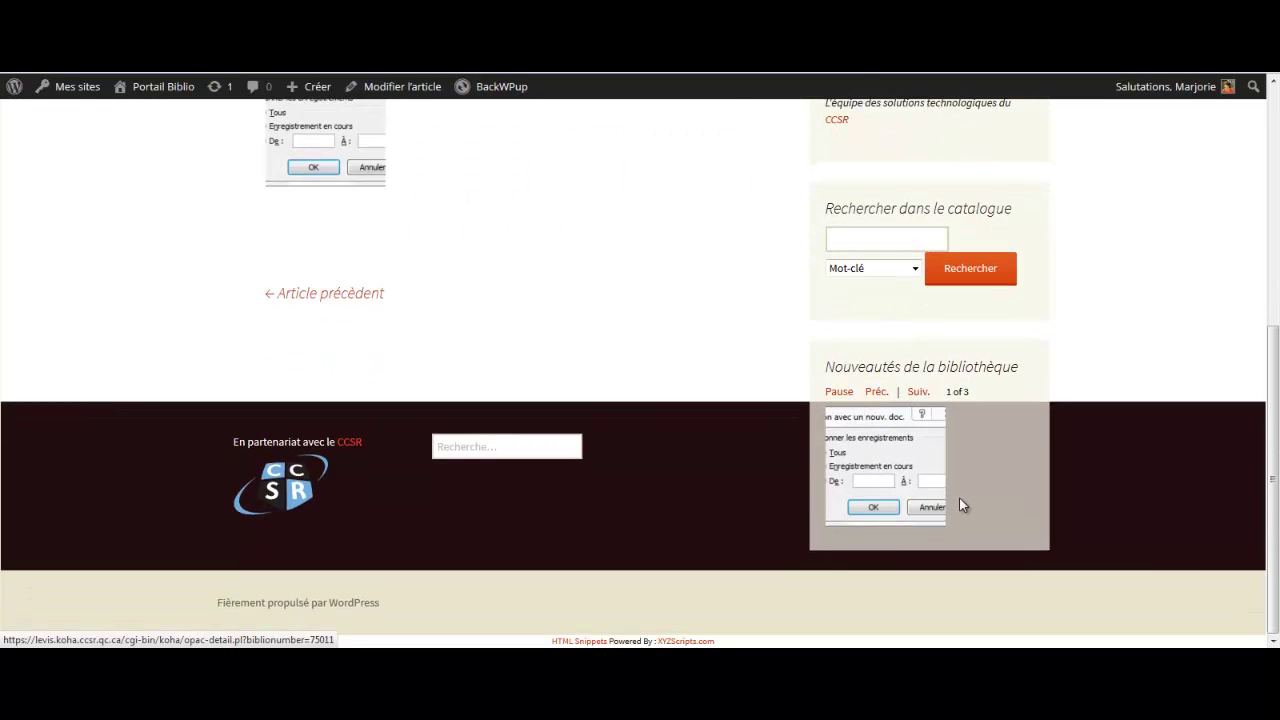
scroll(465, 415, "up", 4)
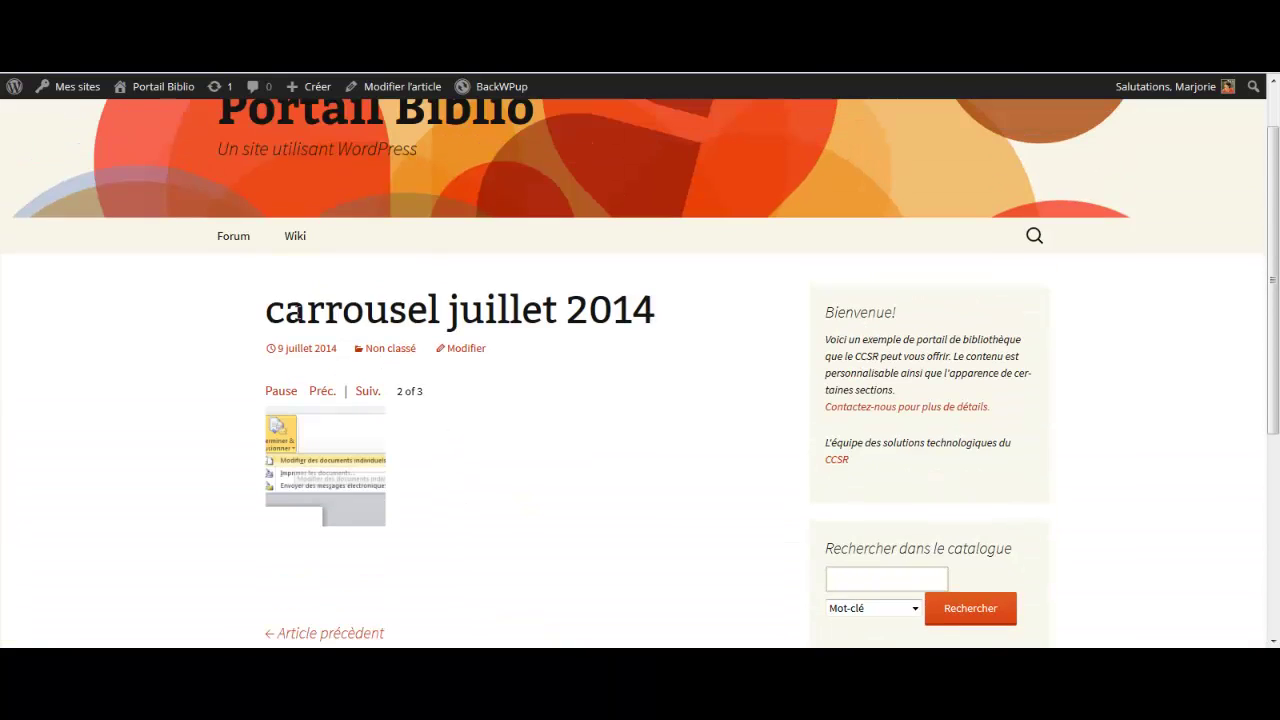
left_click(298, 238)
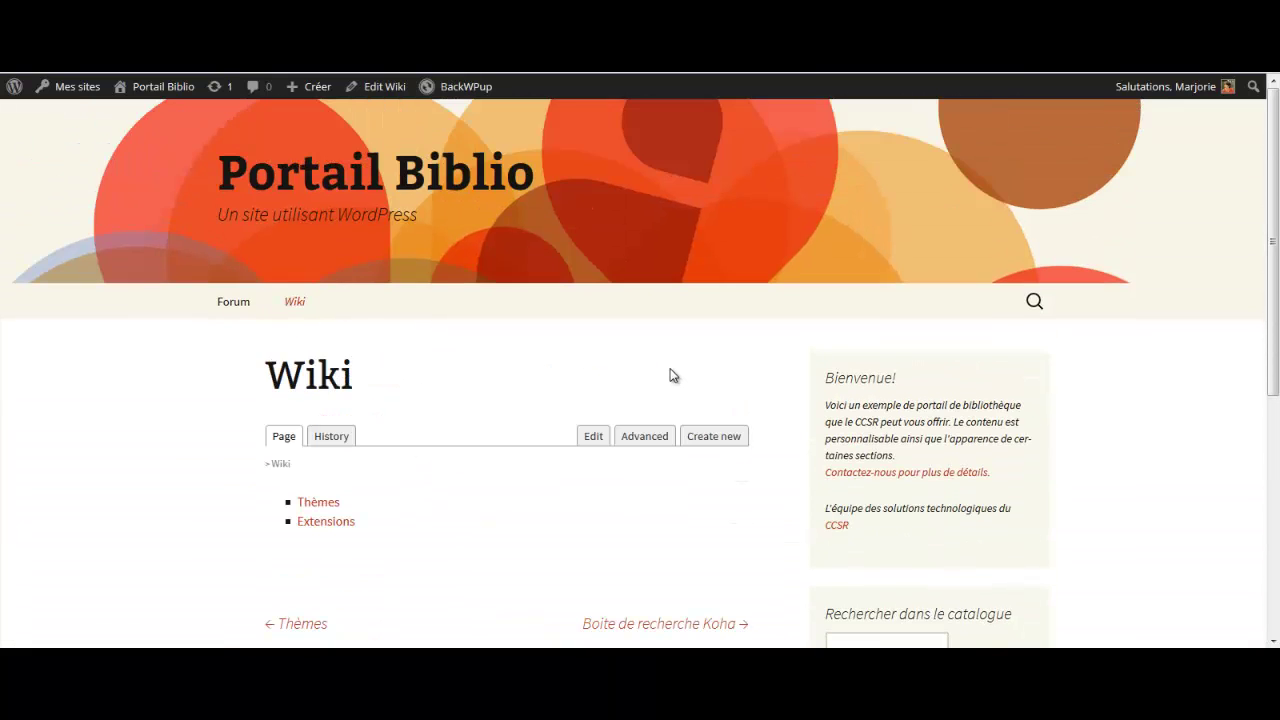
scroll(662, 369, "down", 4)
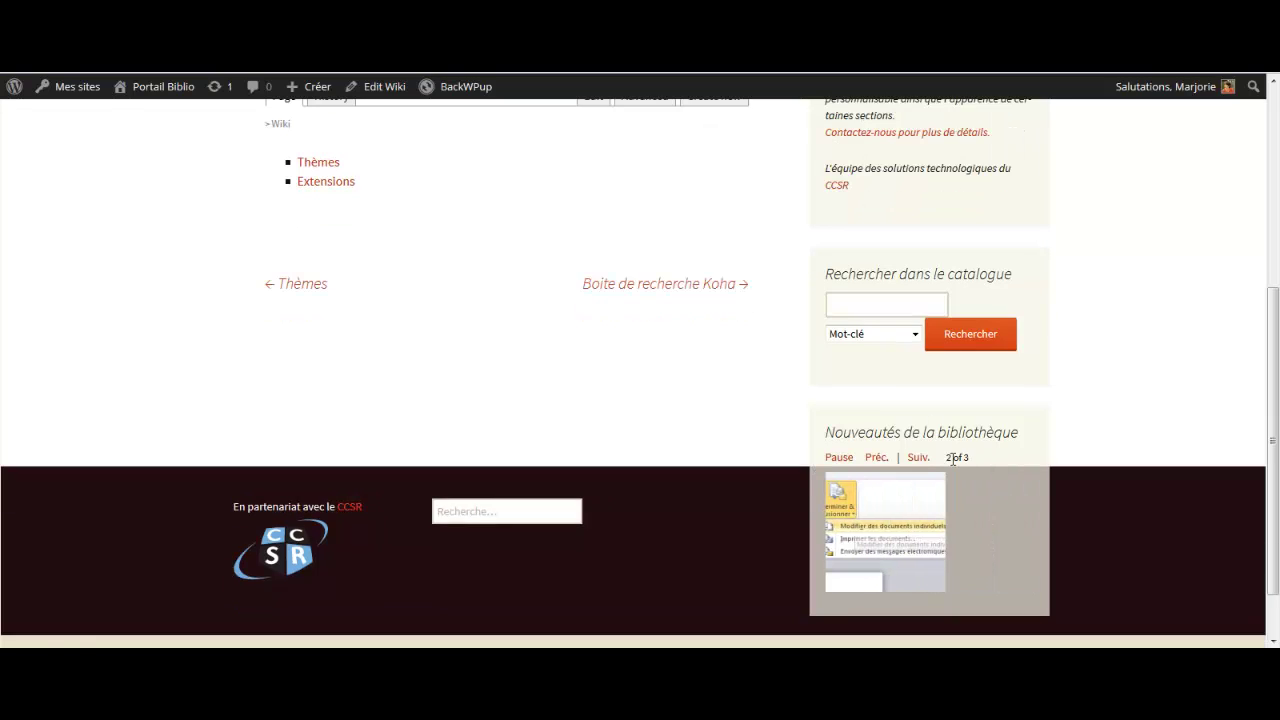
left_click(918, 458)
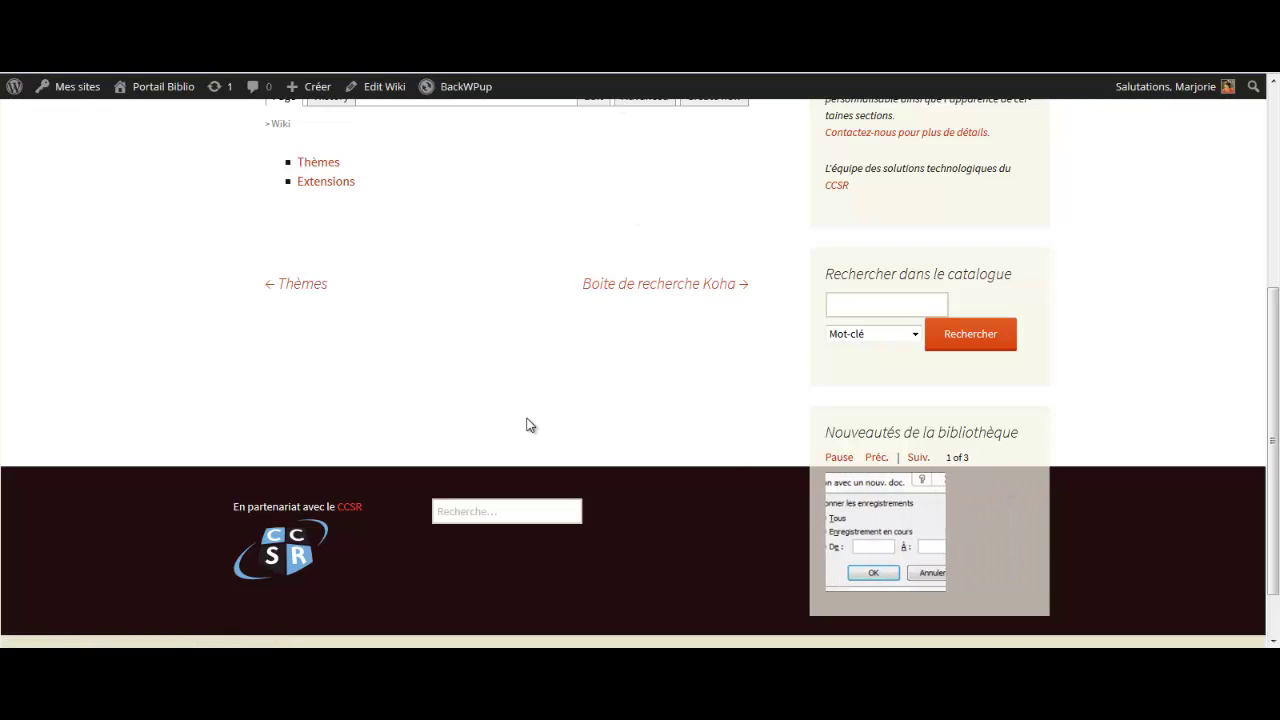
scroll(530, 425, "up", 4)
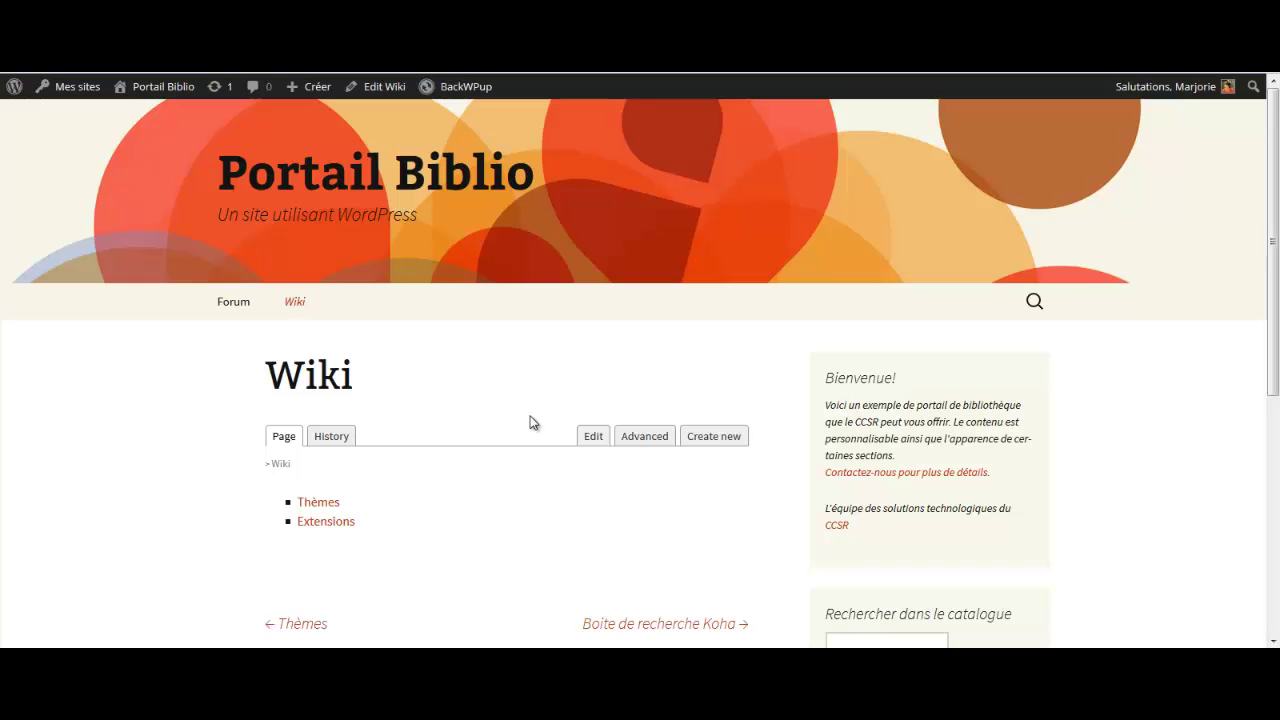
scroll(531, 397, "down", 5)
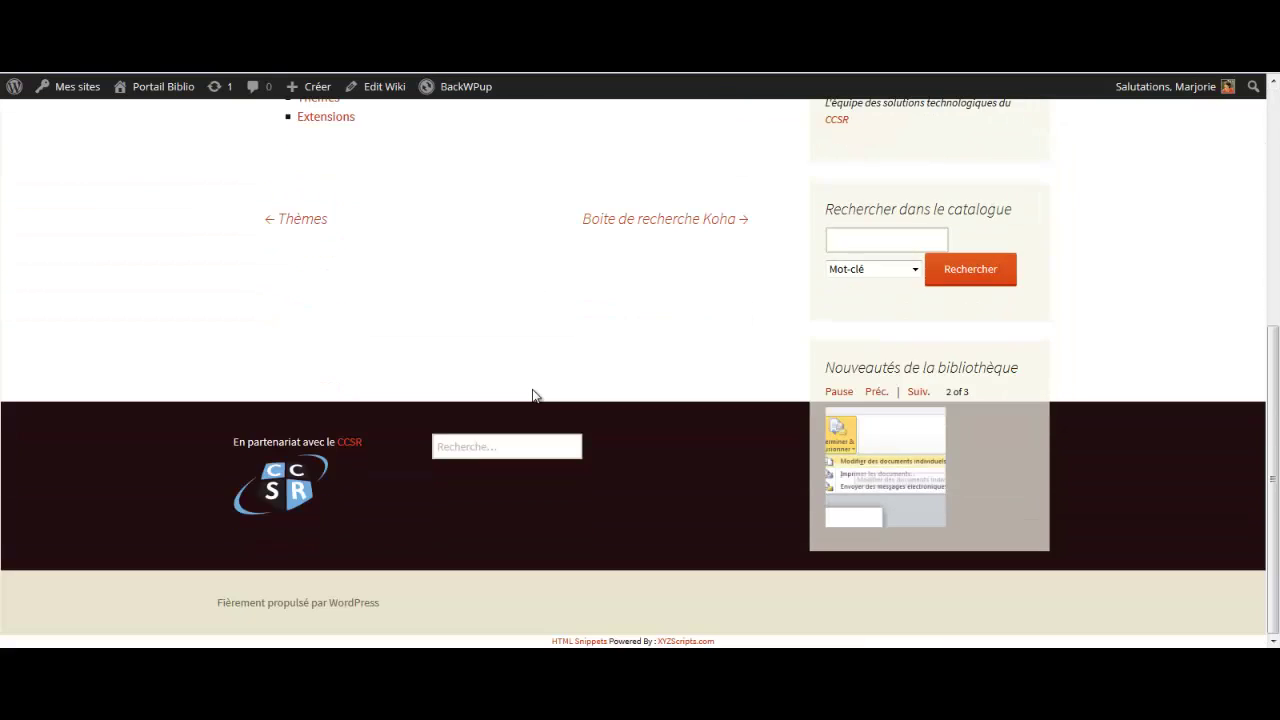
scroll(531, 391, "up", 5)
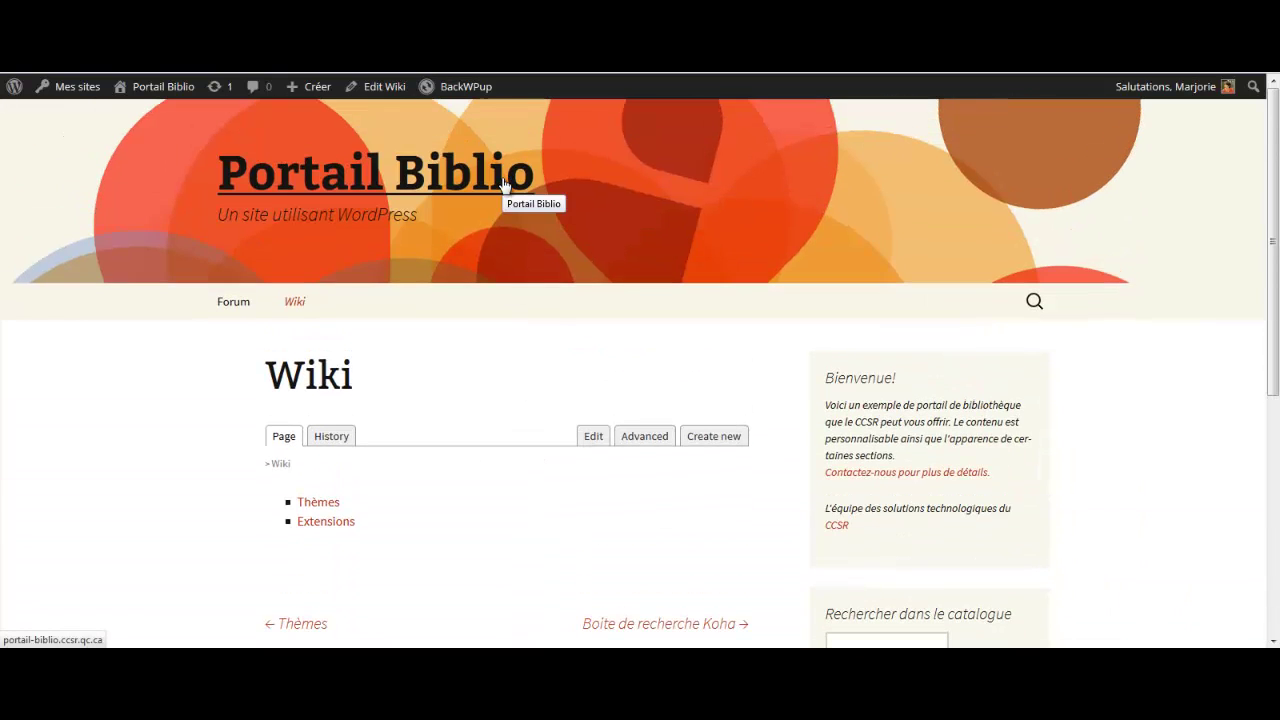